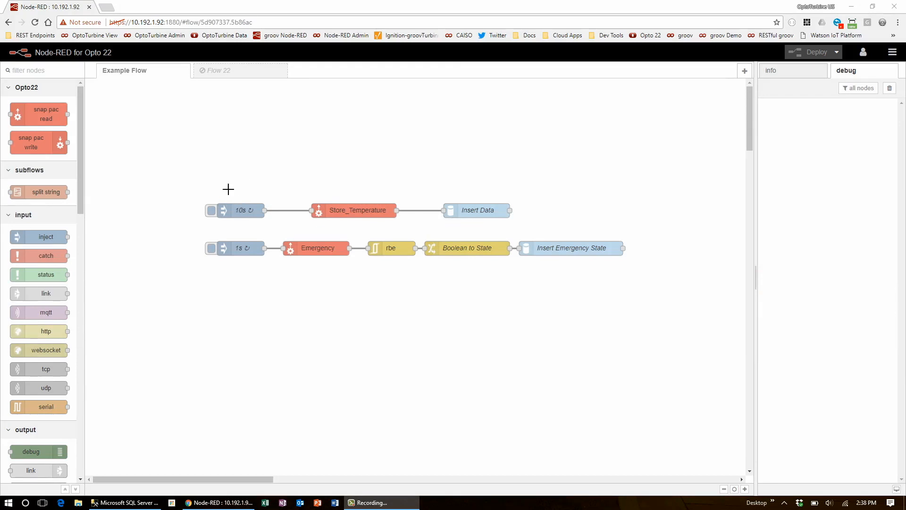
- Inspect the Store_Temperature read node's properties and its controller's address and API key settings, leaving the controller unchanged
double_click(330, 206)
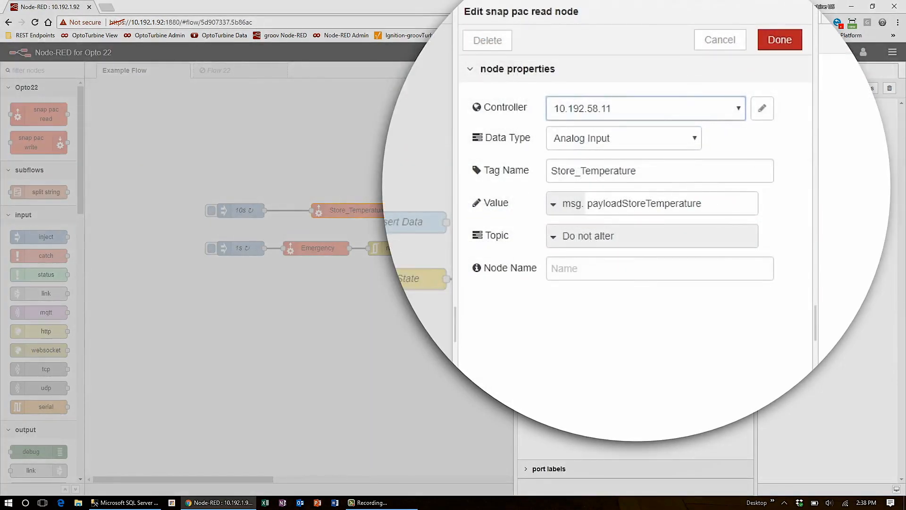
click(763, 108)
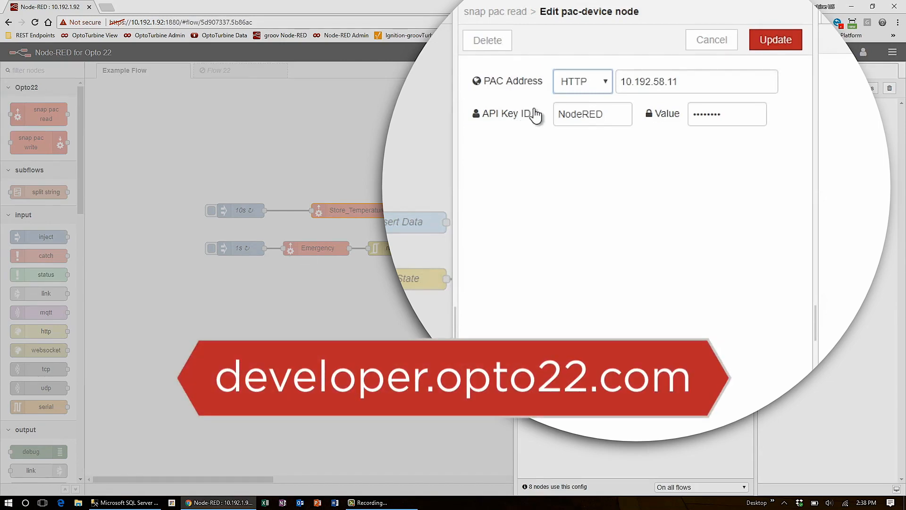
click(722, 40)
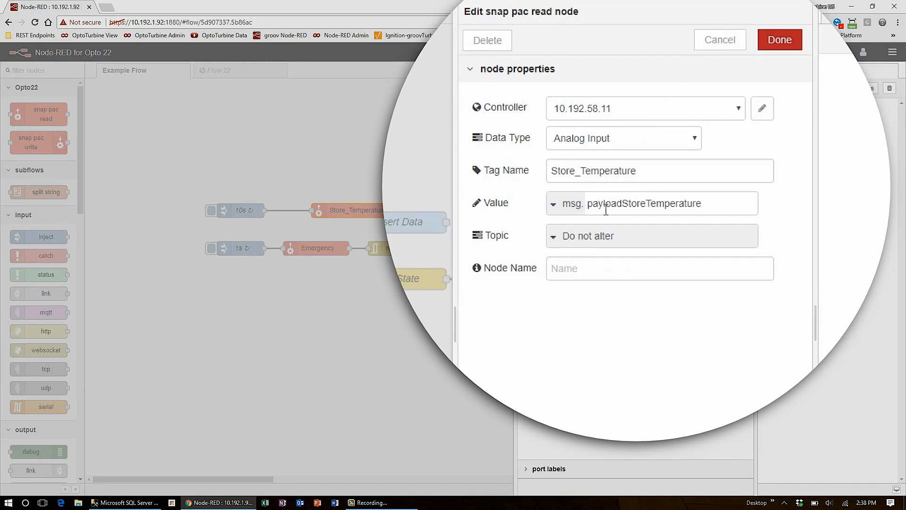
click(780, 39)
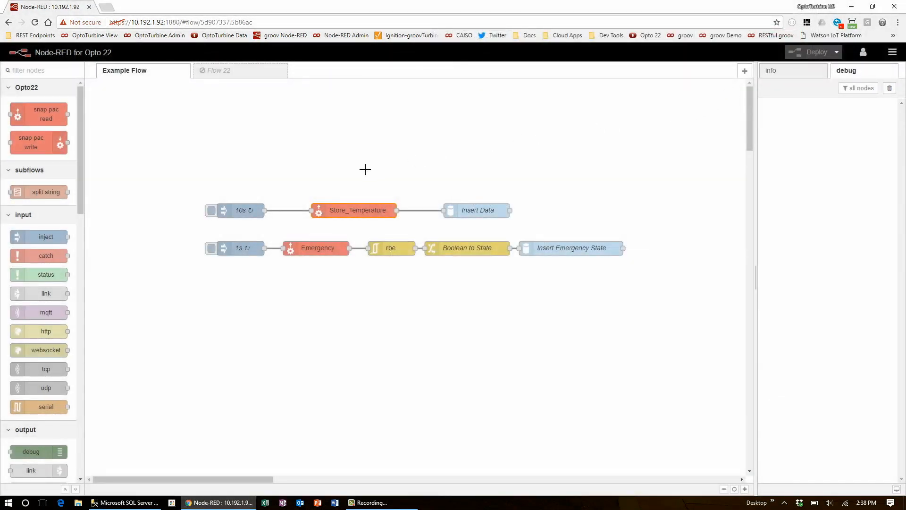
- Add a snap pac read node above Store_Temperature using controller 10.192.58.11 and the Analog Input data type
drag(49, 121, 359, 184)
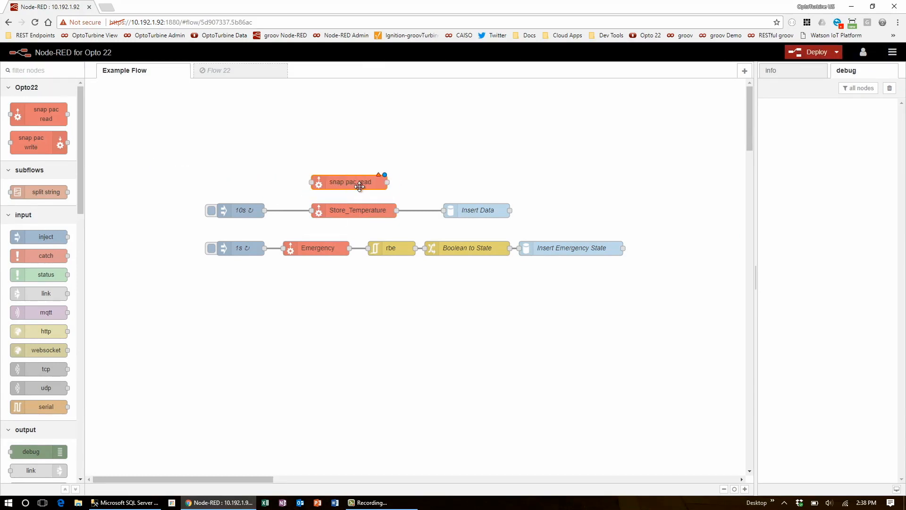
double_click(359, 184)
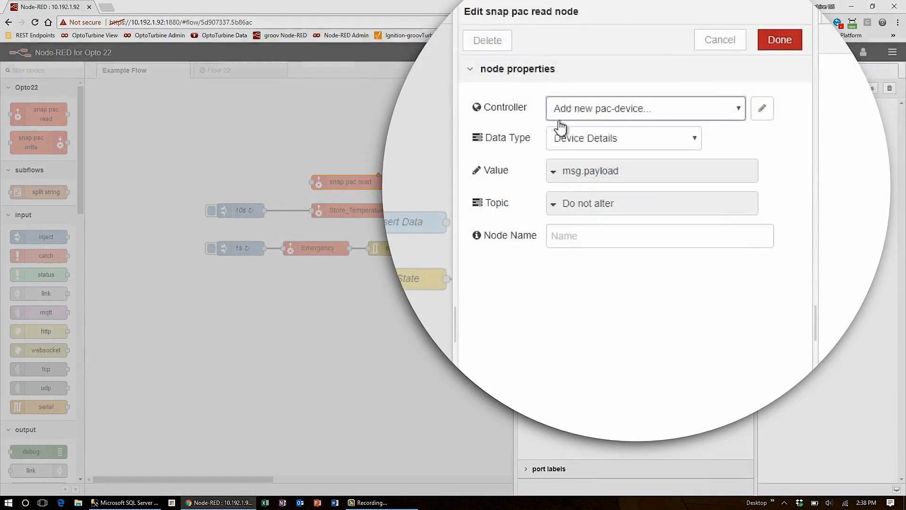
click(584, 144)
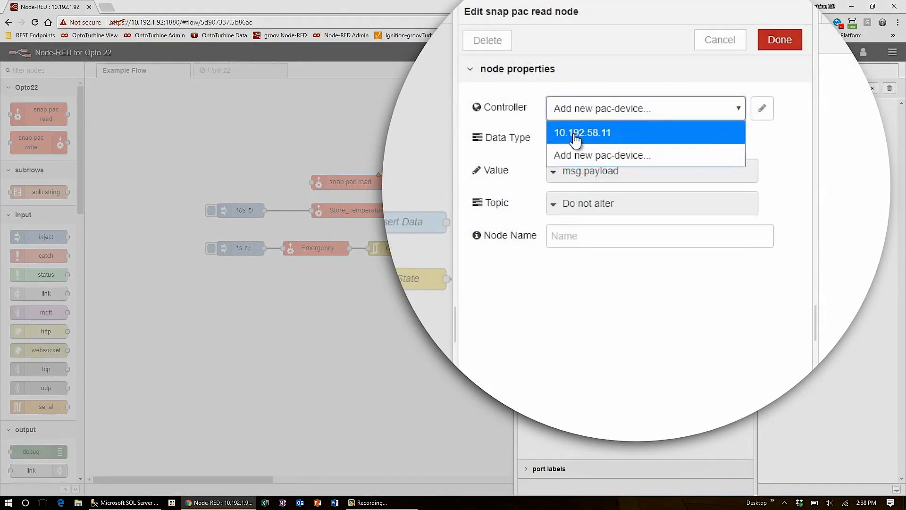
click(579, 132)
click(596, 143)
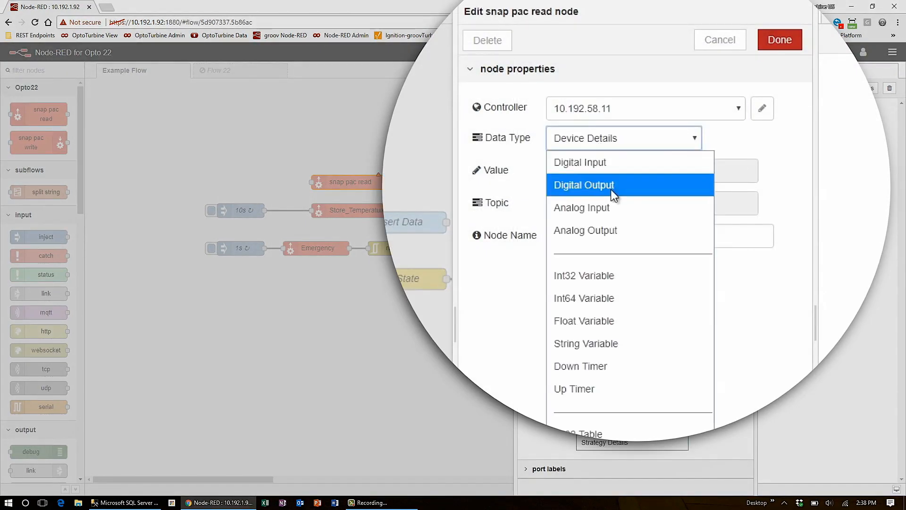
click(616, 207)
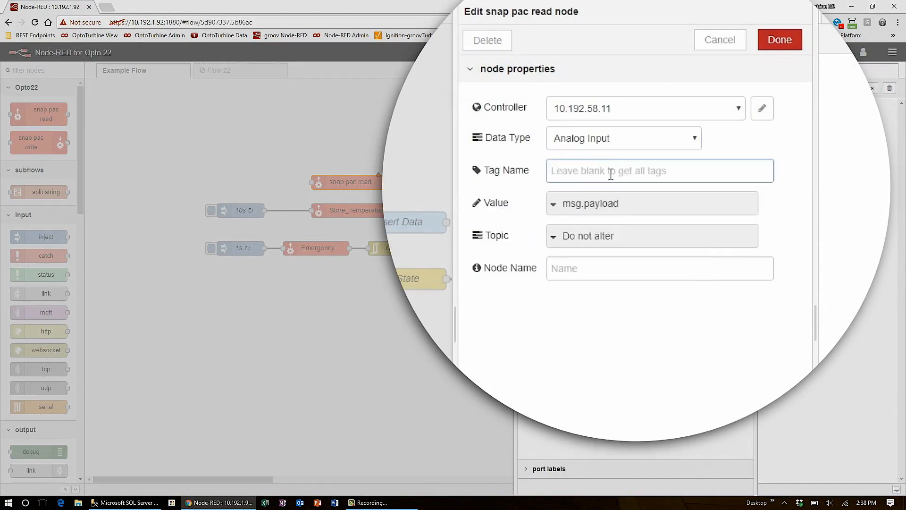
- Have the new node read tag Fuel_Level into msg.payloadFuelLevel, and place it in the flow between Store_Temperature and Insert Data
text(Fuel_Level)
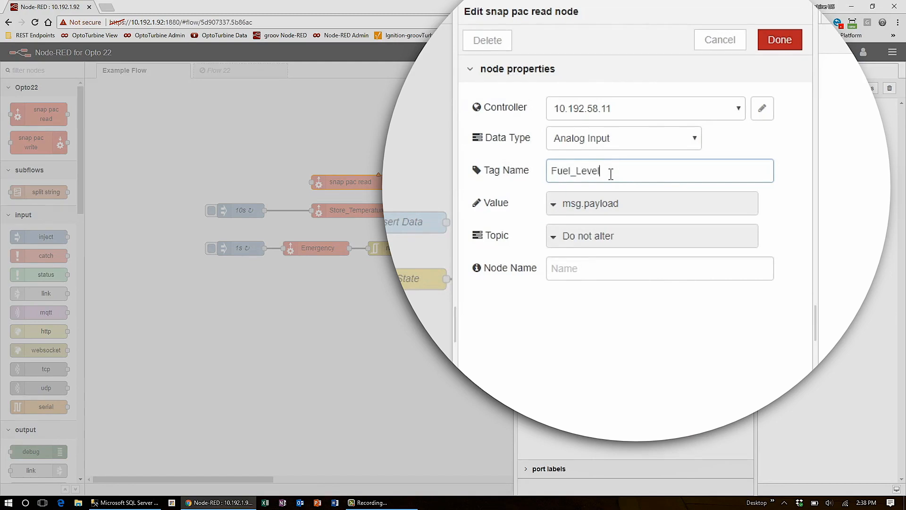
double_click(607, 208)
key(BackSpace)
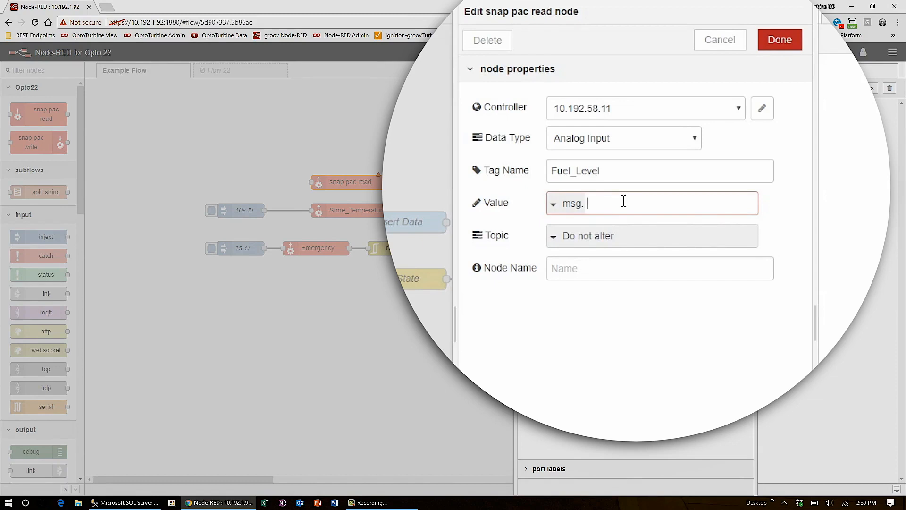
text(payload.FuelLevel)
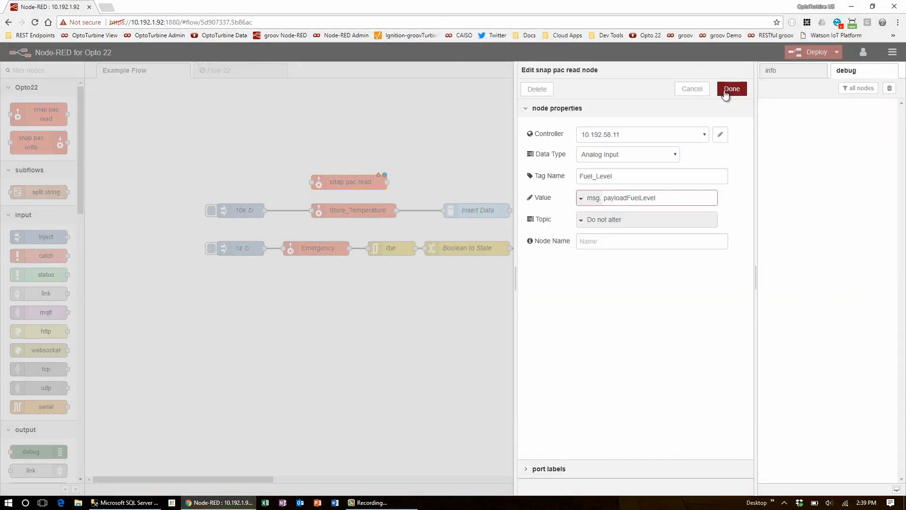
click(726, 93)
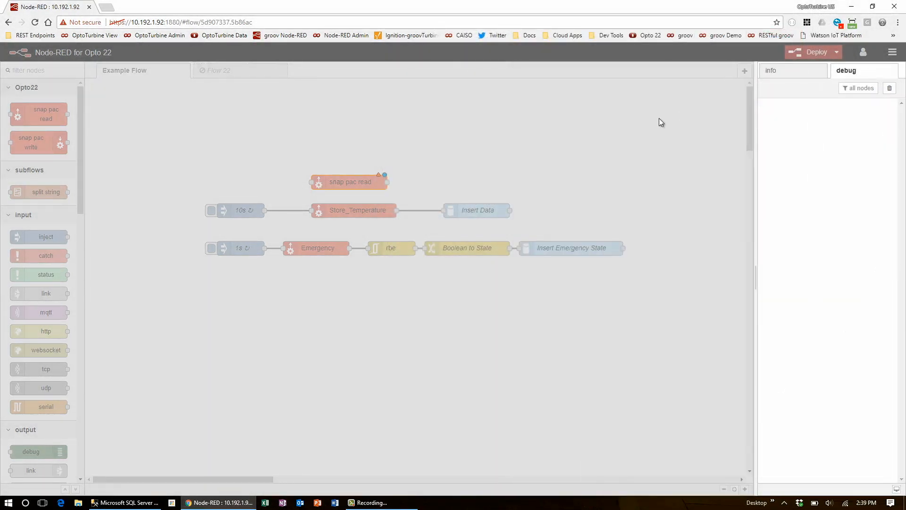
drag(383, 212, 404, 201)
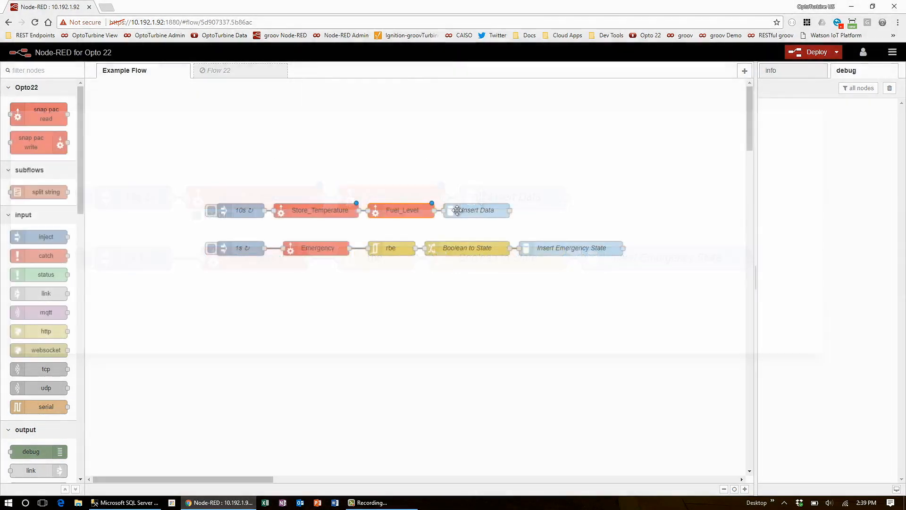
double_click(458, 209)
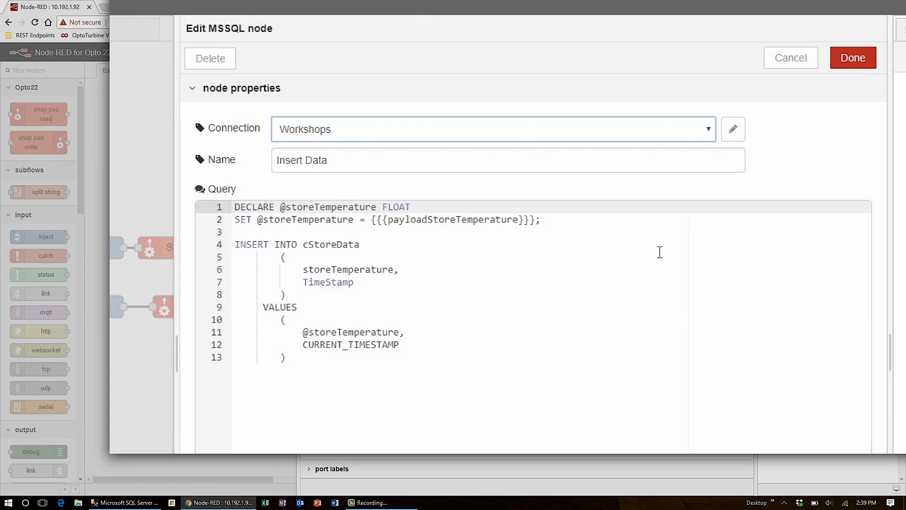
click(647, 207)
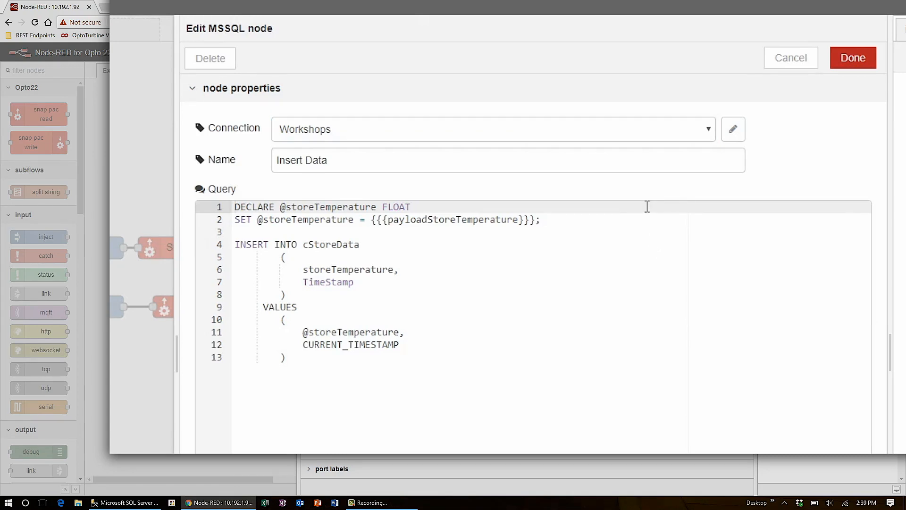
key(Return)
text(DECLARE @)
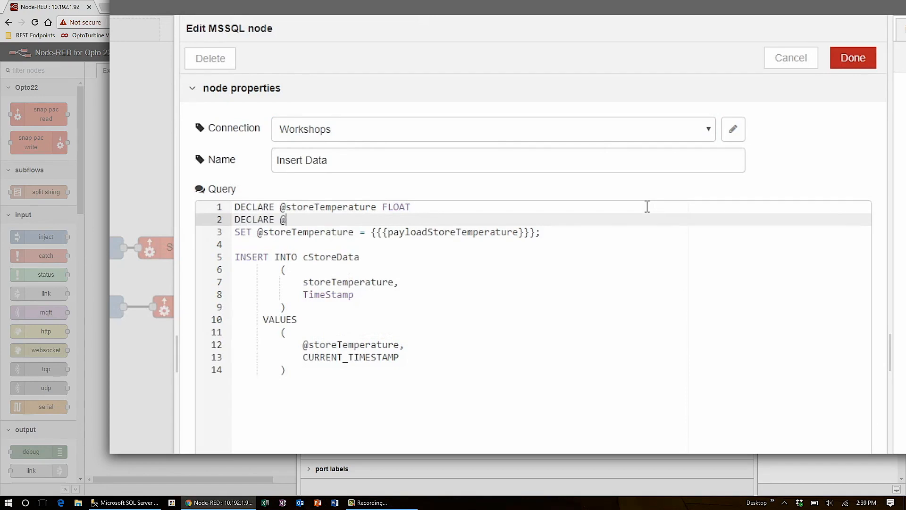
text(fuelLevel FLOAT)
click(584, 235)
key(Return)
text(SET @fuelLevel = )
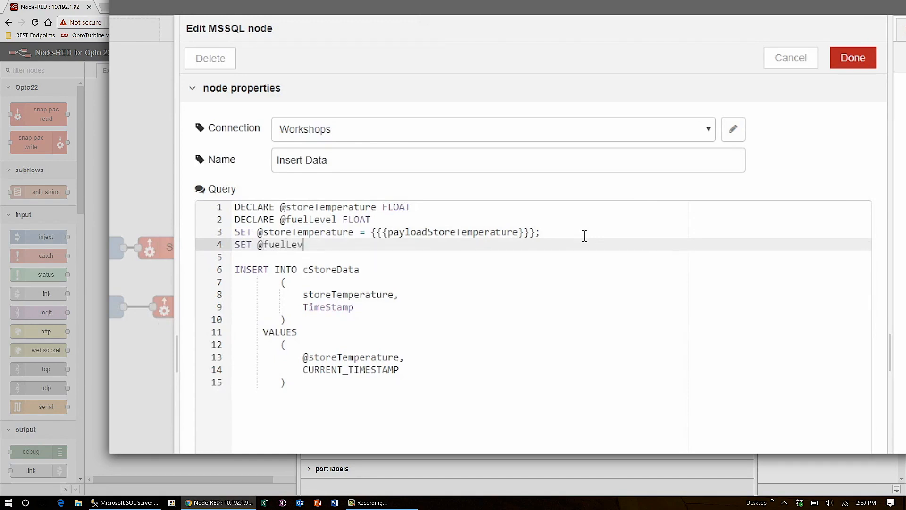
text({{{payloadFuelLevel}}};)
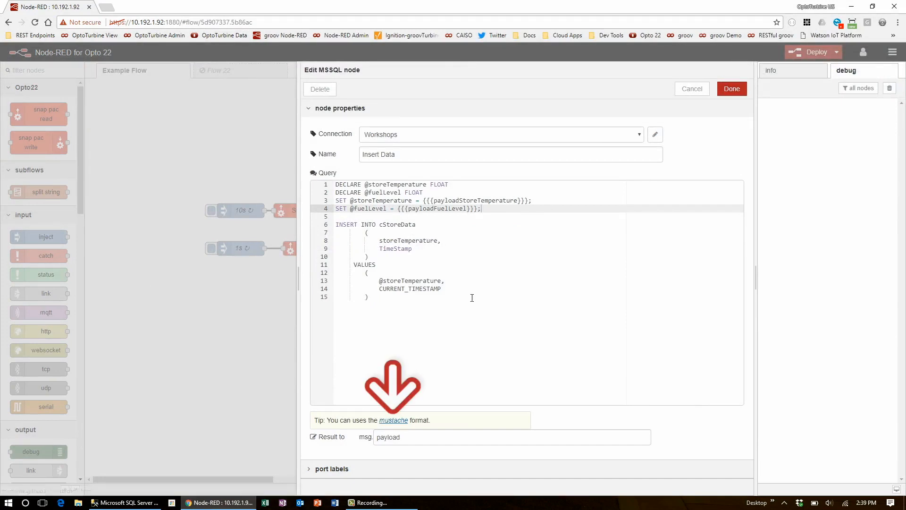
click(482, 242)
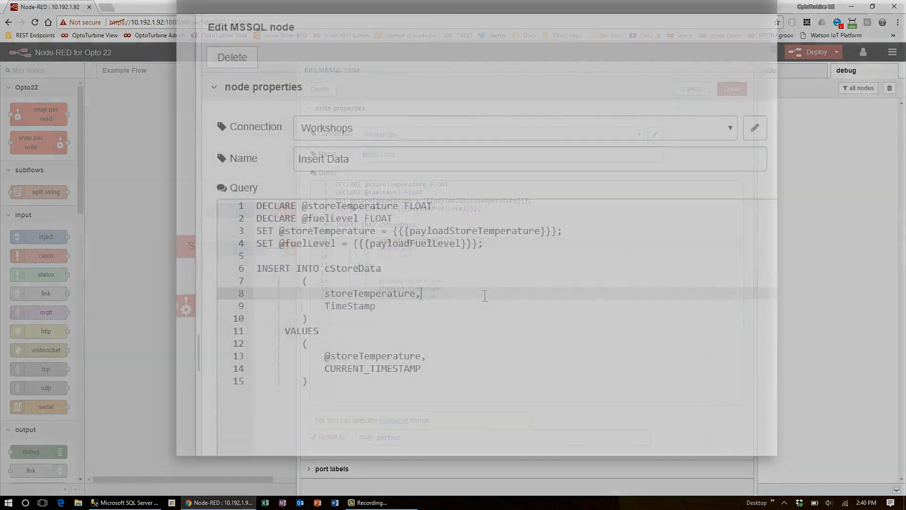
key(Return)
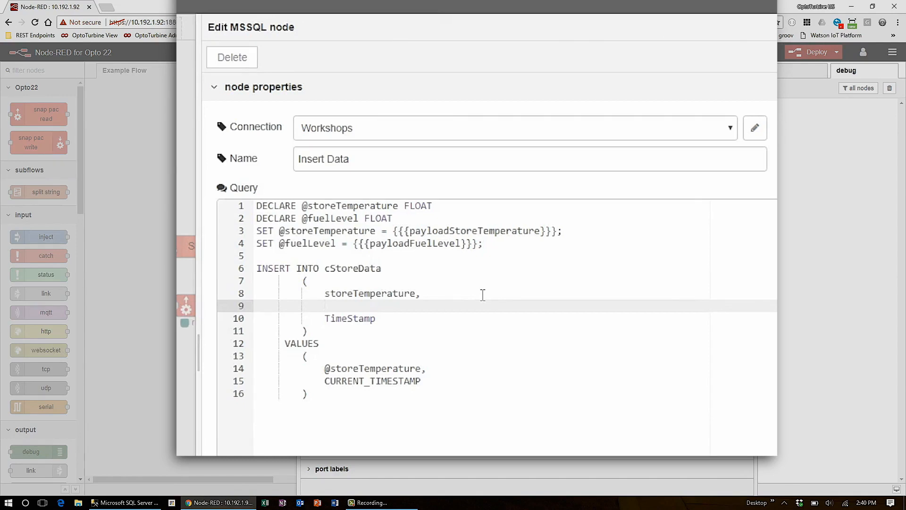
text(fuelLevel,)
click(445, 368)
key(Return)
text(@fuelLevel,)
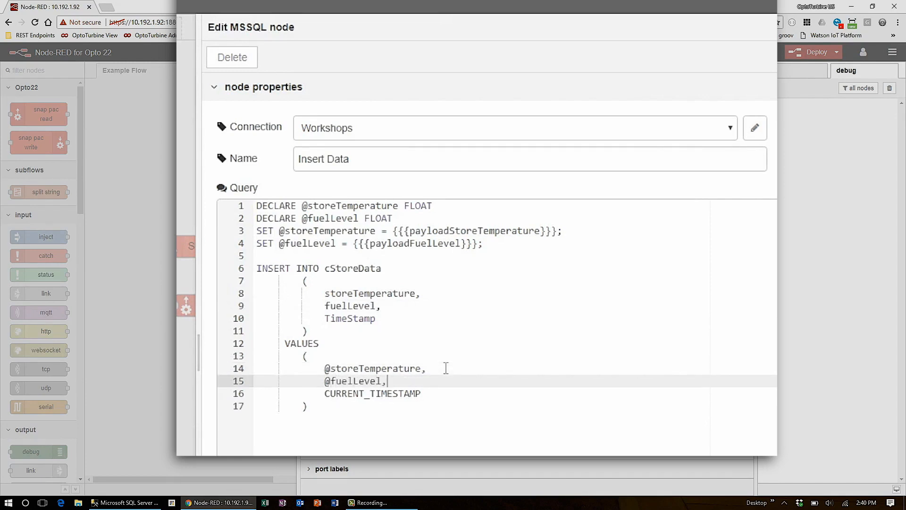
click(476, 425)
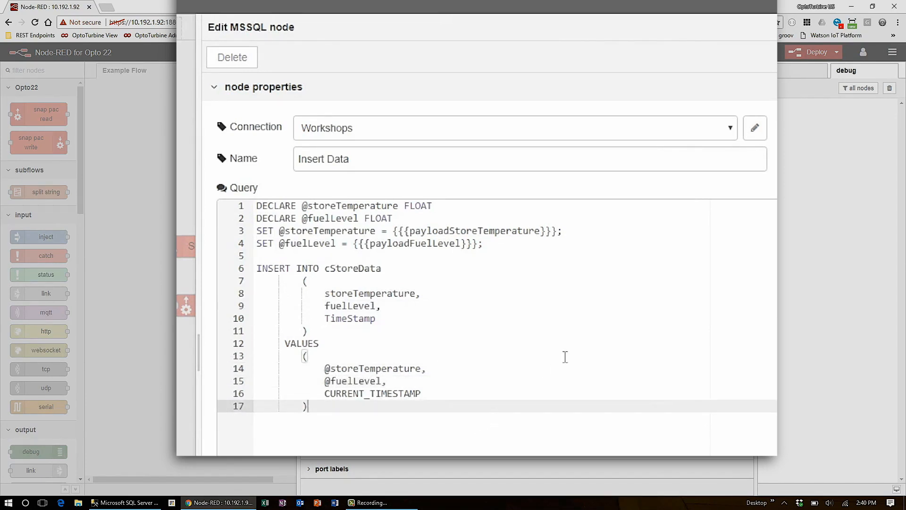
- Review the Workshops database connection settings without changing them, and save the edited Insert Data node
click(754, 130)
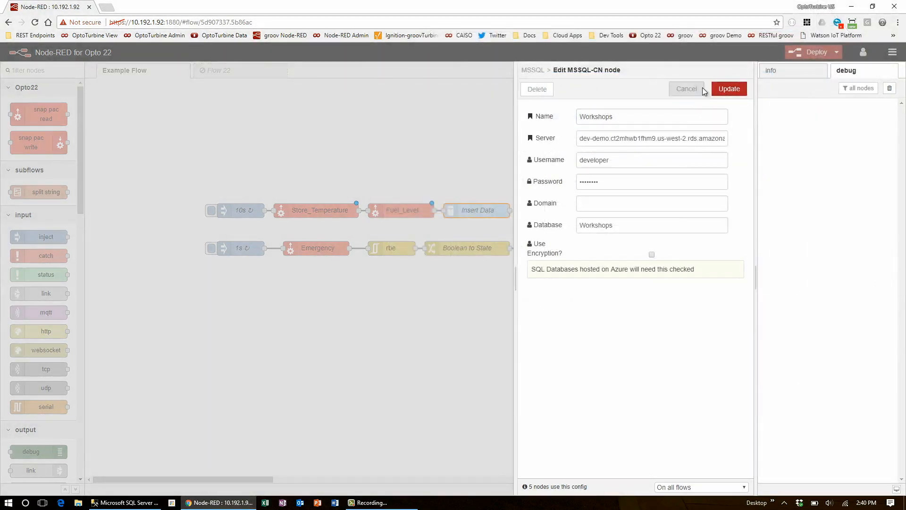
click(703, 88)
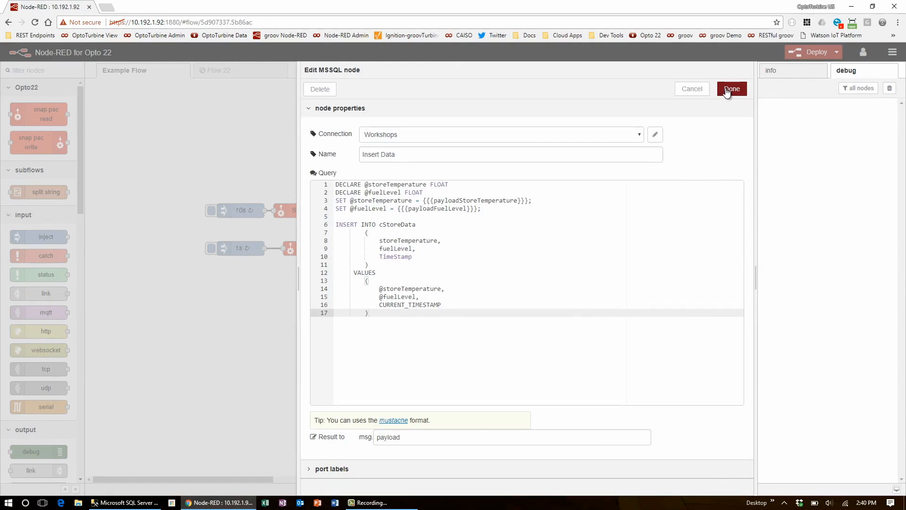
click(726, 89)
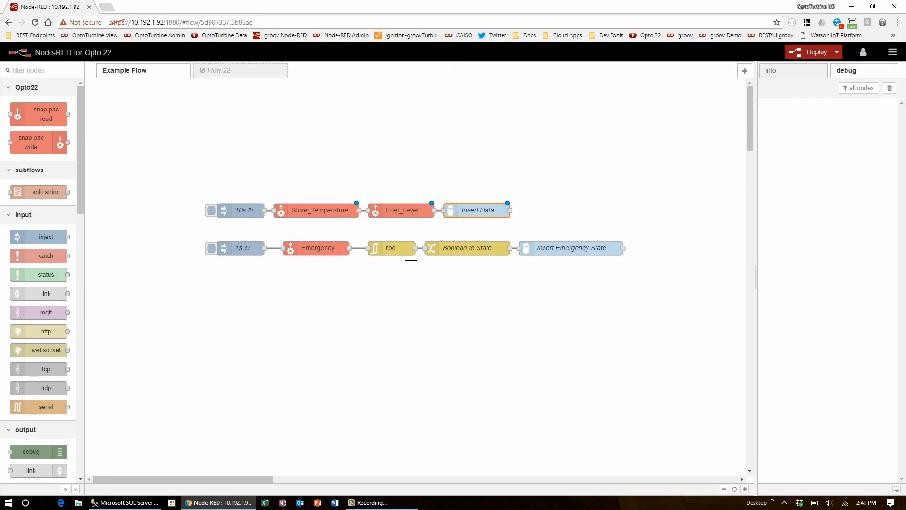
- Inspect the replacement rules of the Boolean to State node and close it
double_click(450, 253)
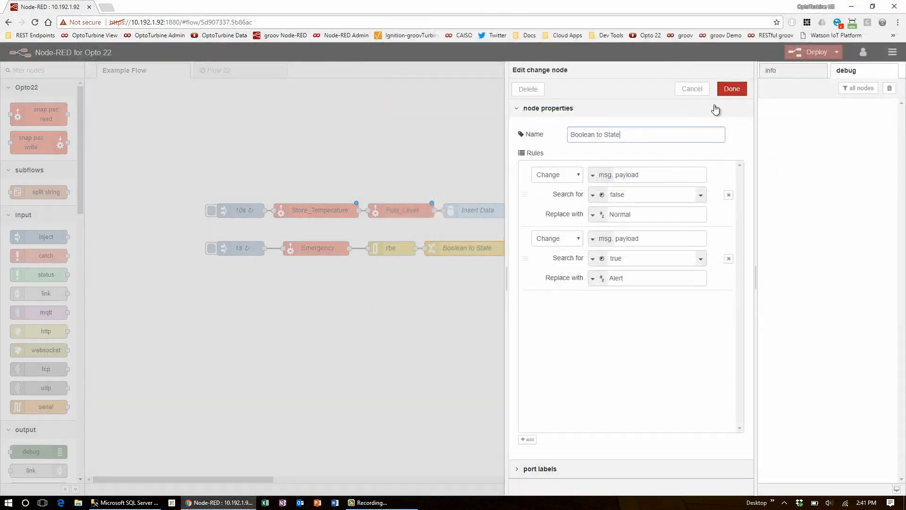
click(729, 89)
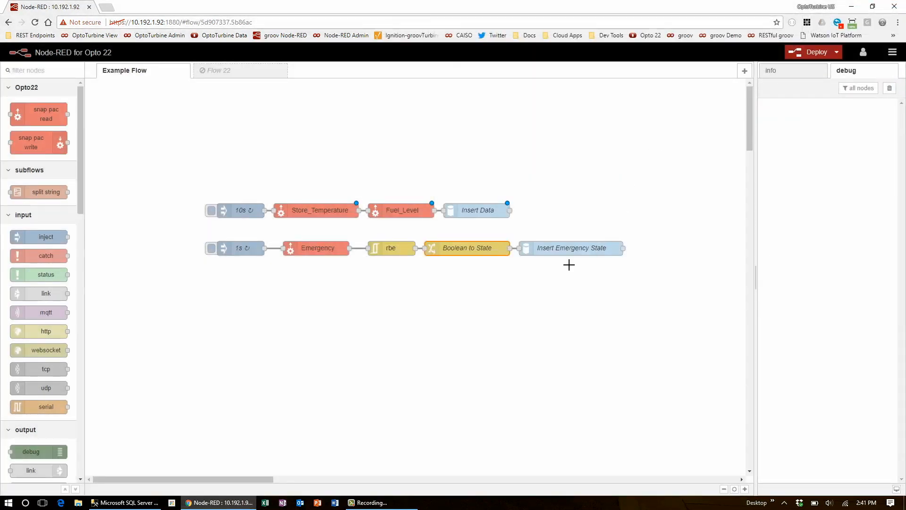
click(316, 284)
- Add a snap pac read node below Emergency using controller 10.192.58.11 and the Digital Input data type
drag(29, 110, 315, 268)
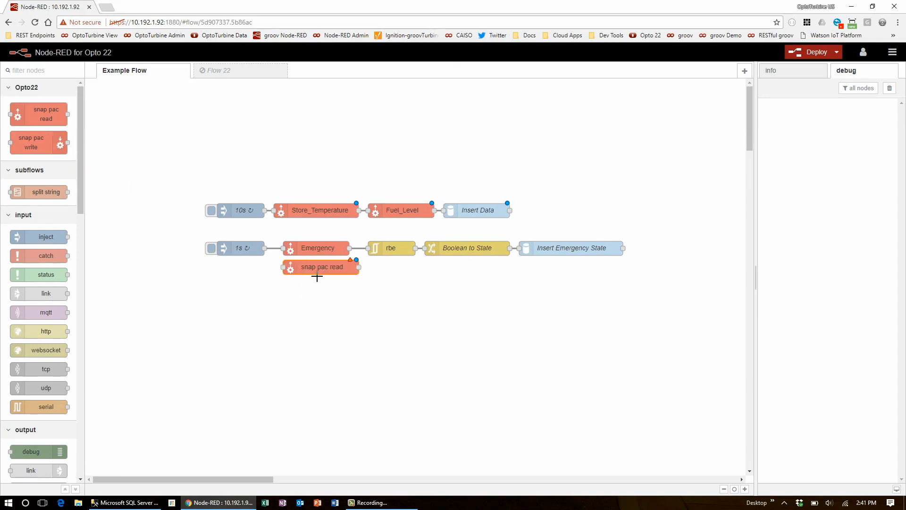
double_click(319, 271)
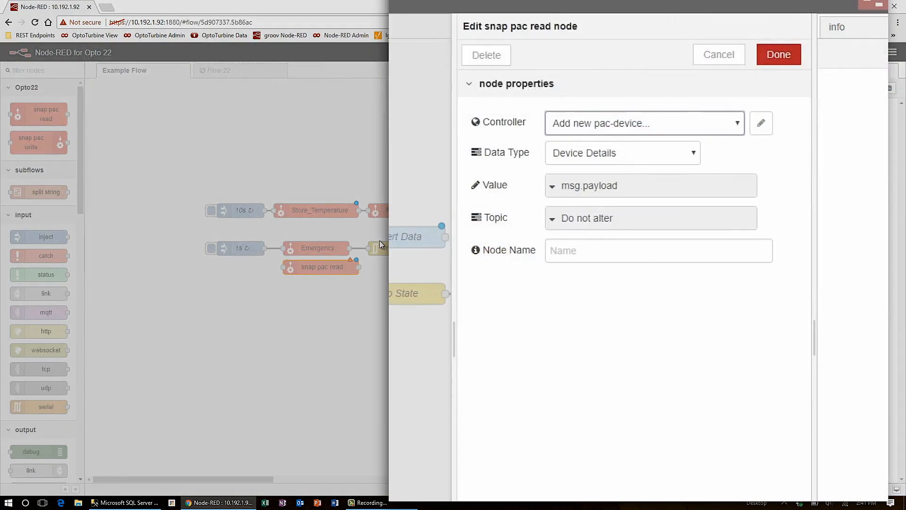
click(574, 132)
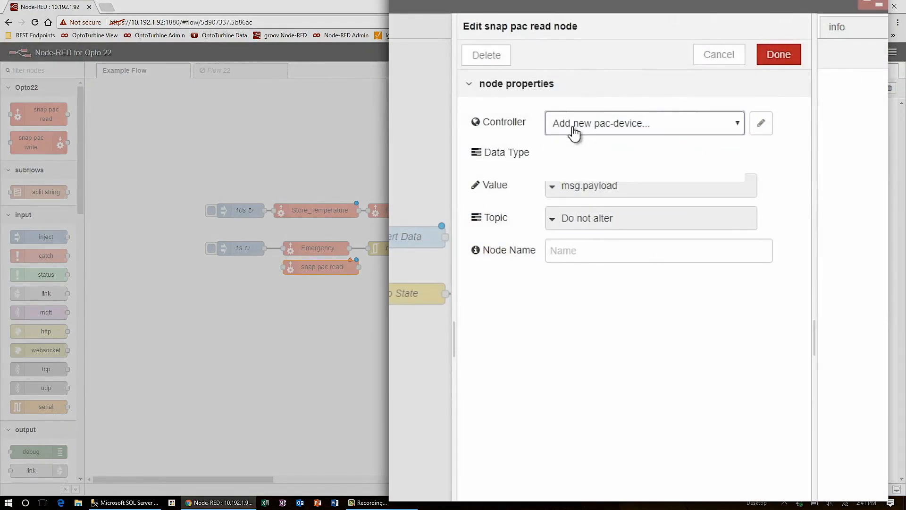
click(575, 148)
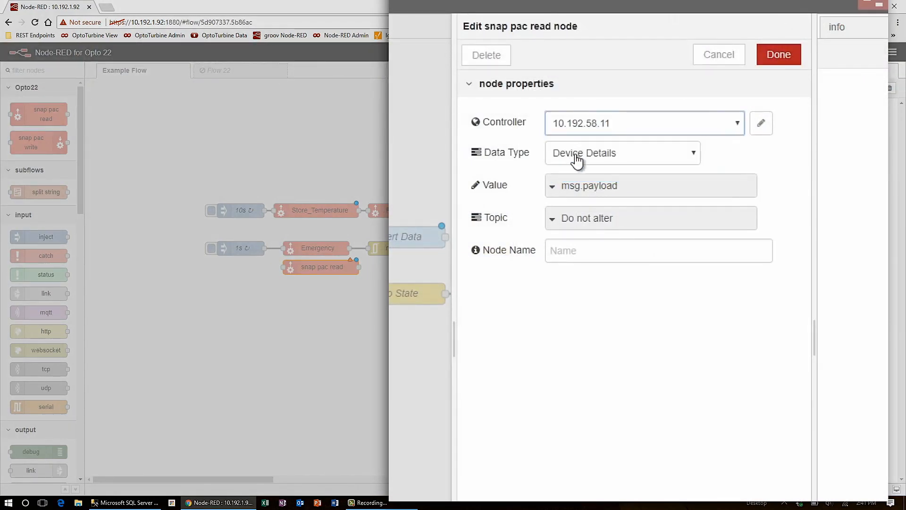
click(577, 159)
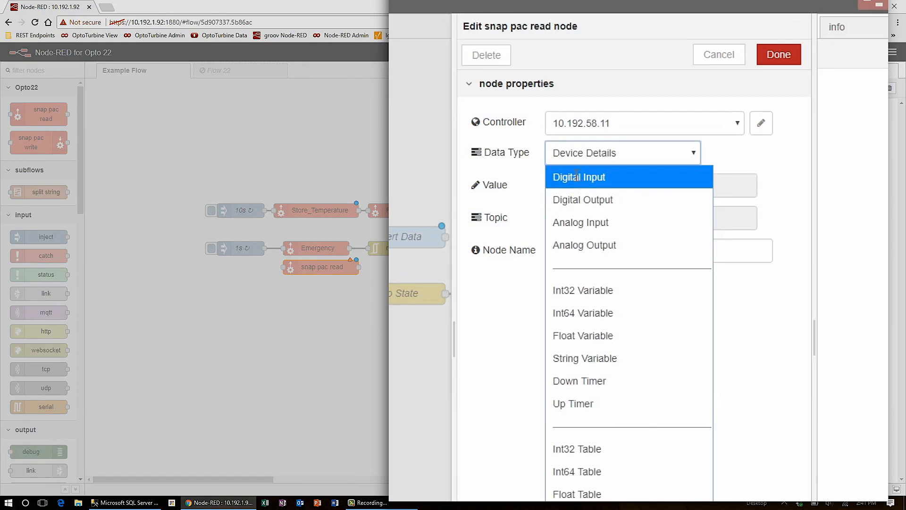
click(575, 175)
- Set the new read node's data type to Digital Input and tag name to Freezer_Door, and save it
click(570, 179)
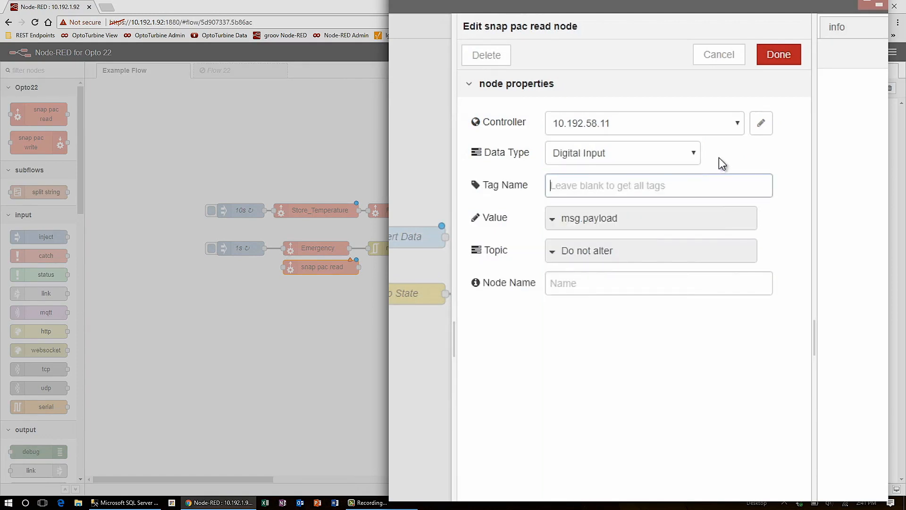
text(Free)
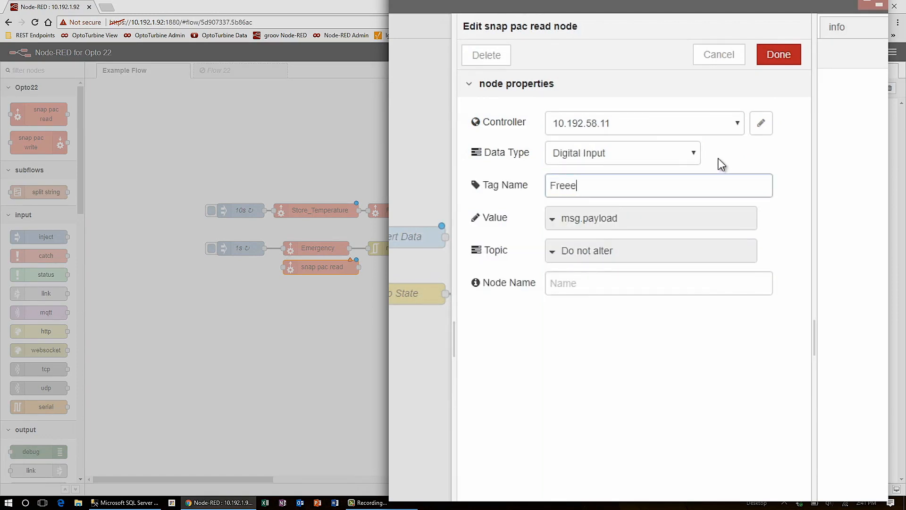
text(zer_Door)
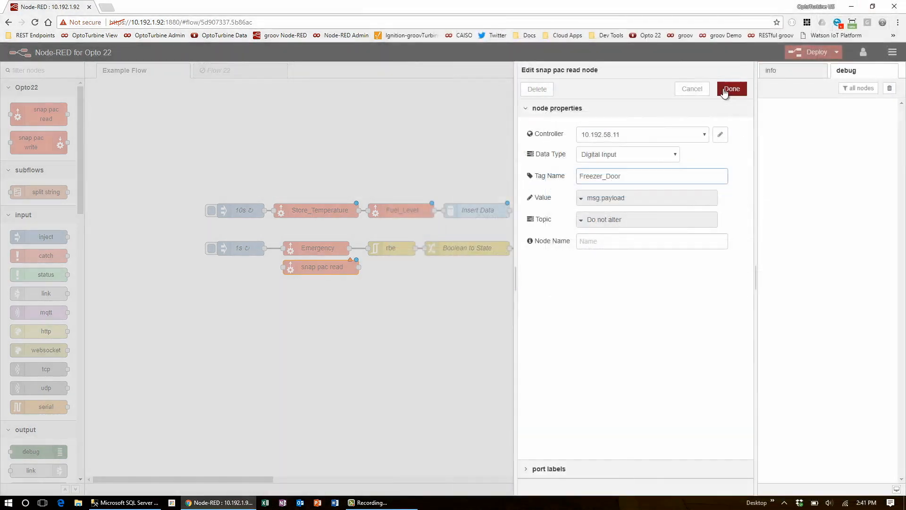
click(732, 89)
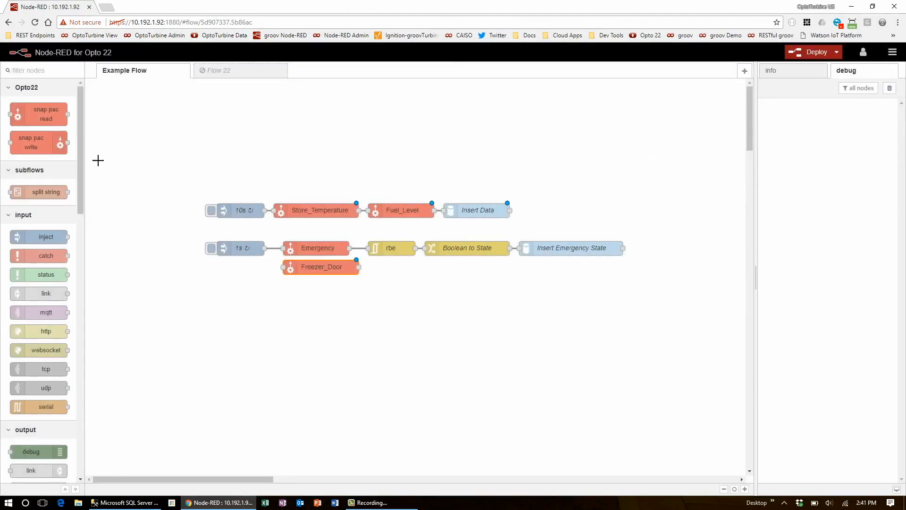
- Add an rbe node connected after Freezer_Door, and wire the 1s inject node to Freezer_Door
drag(81, 91, 84, 319)
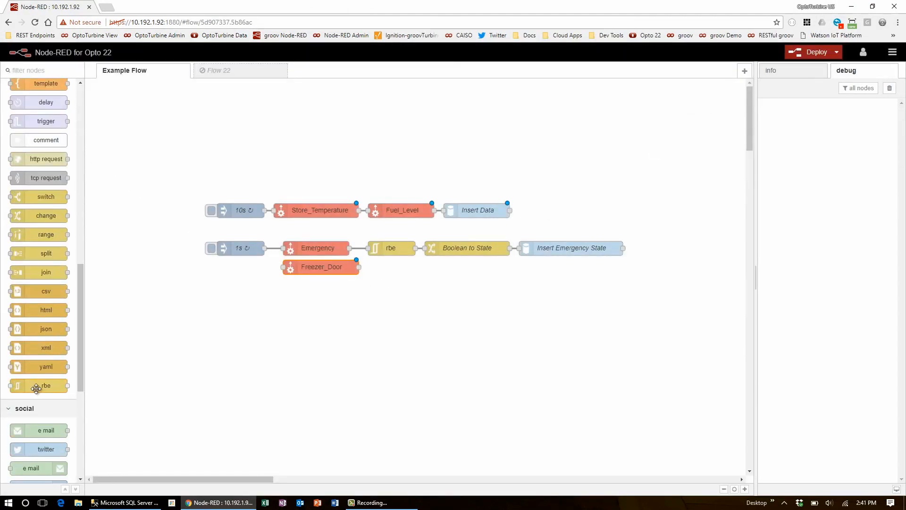
drag(37, 388, 380, 271)
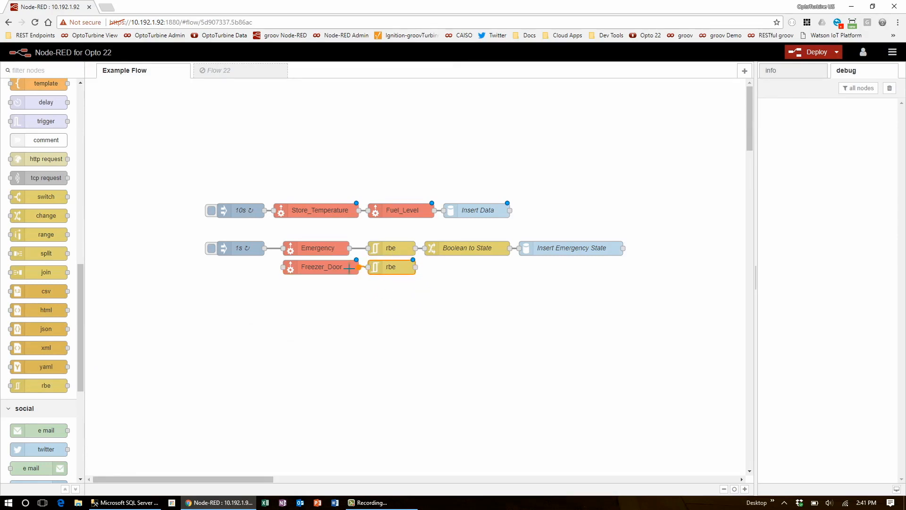
drag(283, 267, 265, 248)
- Set the new rbe node's mode to block unless value changes (ignore initial value) and save it
double_click(385, 270)
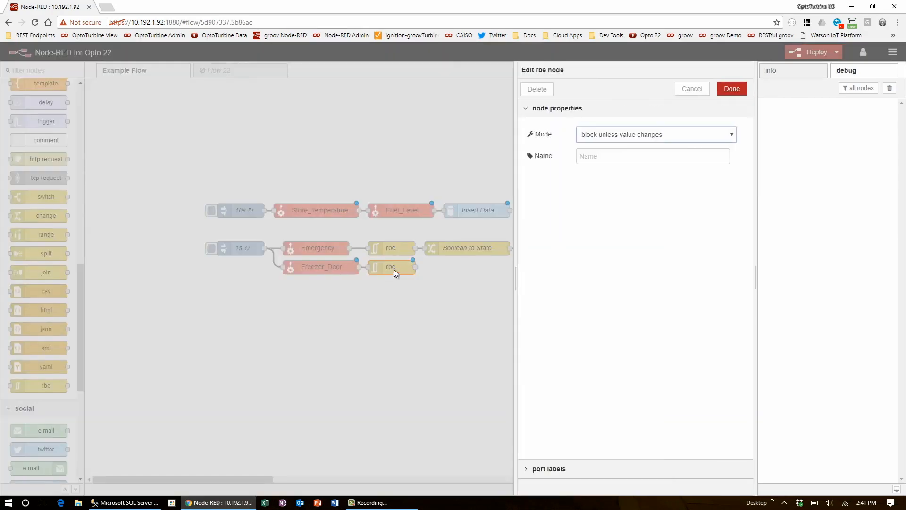
click(616, 136)
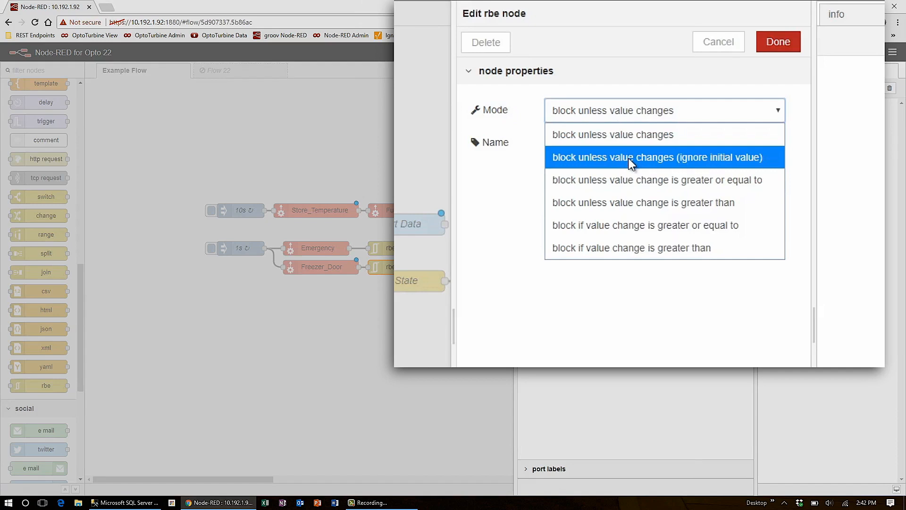
click(632, 163)
click(779, 41)
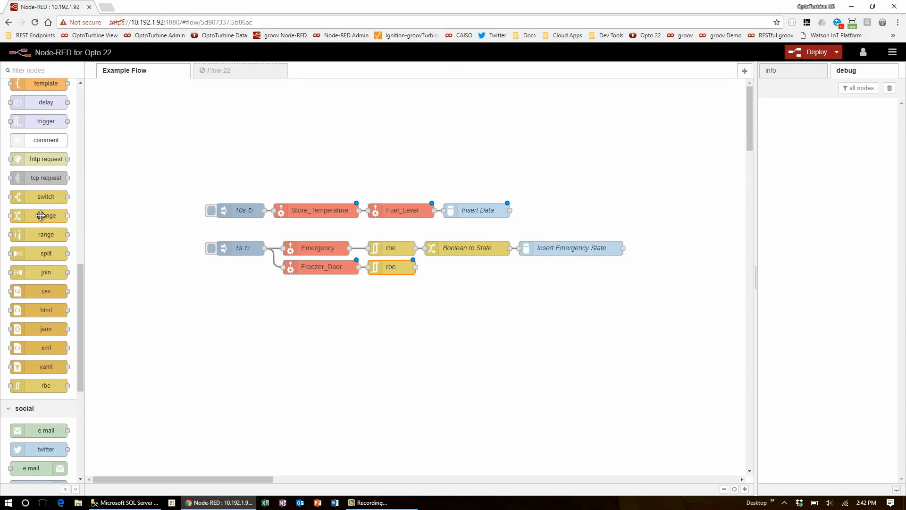
- Place a change node beside the new rbe node, with a rule changing msg.payload from boolean true to the string open
drag(41, 216, 465, 270)
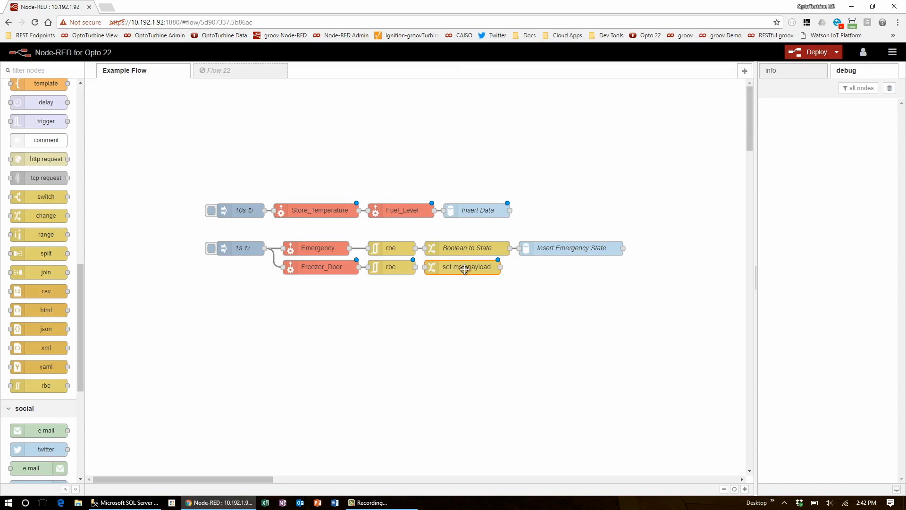
double_click(466, 270)
click(553, 175)
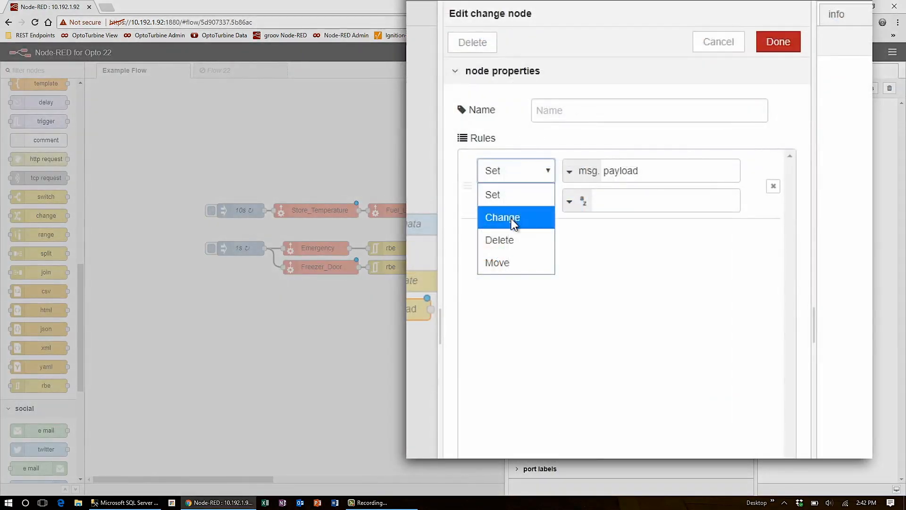
click(553, 206)
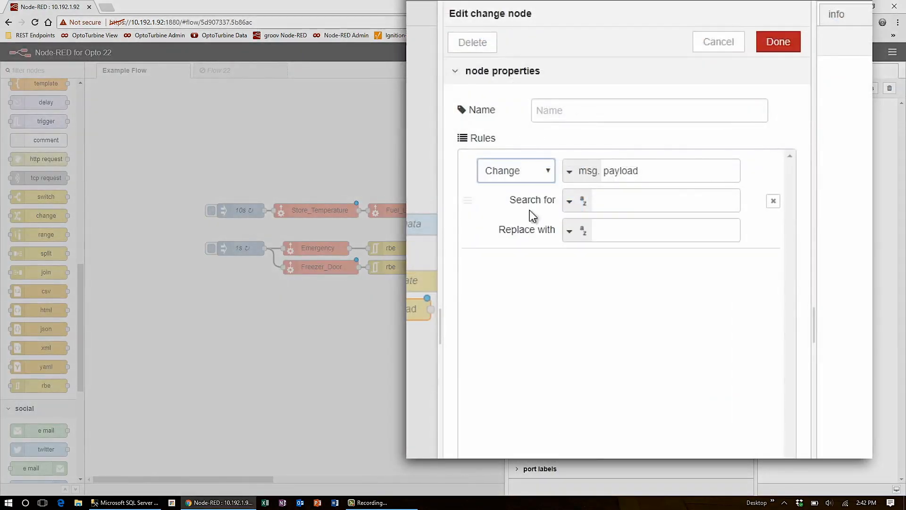
click(578, 202)
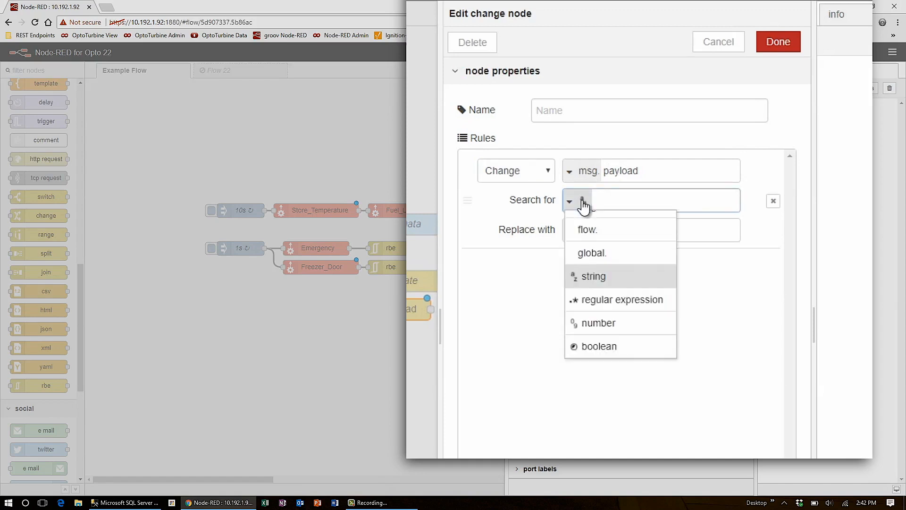
click(593, 363)
click(617, 231)
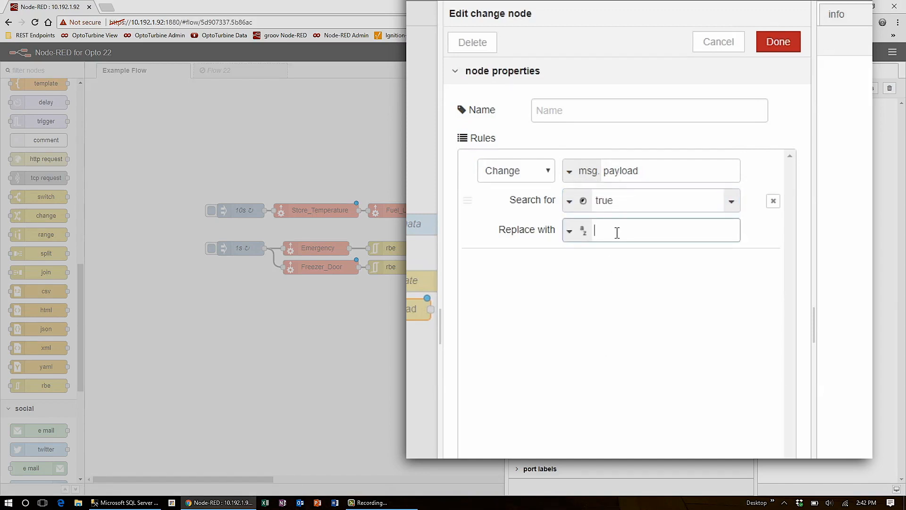
text(open)
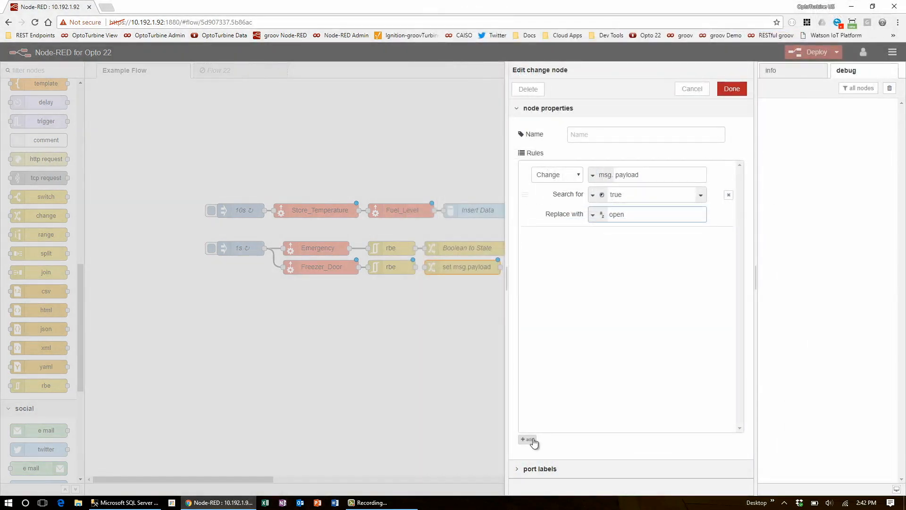
- Add a second rule changing msg.payload from boolean false to the string closed, and save the change node
click(528, 439)
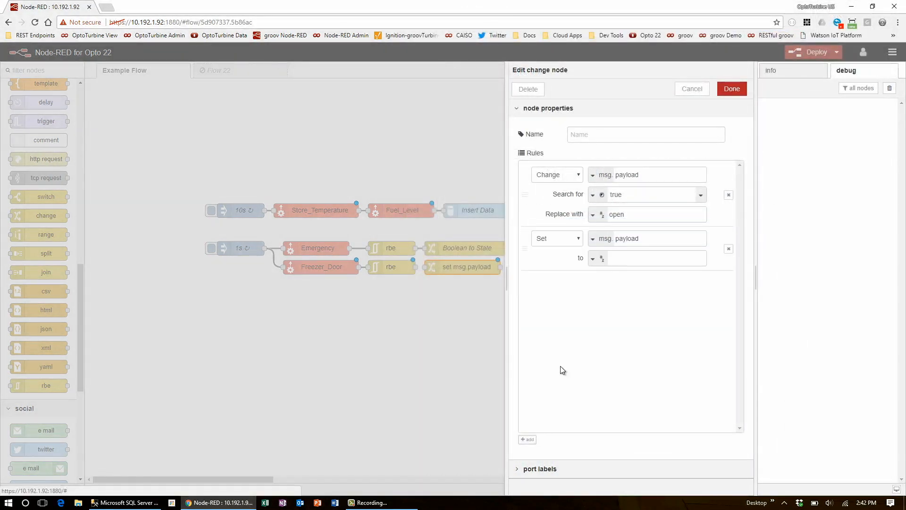
click(579, 239)
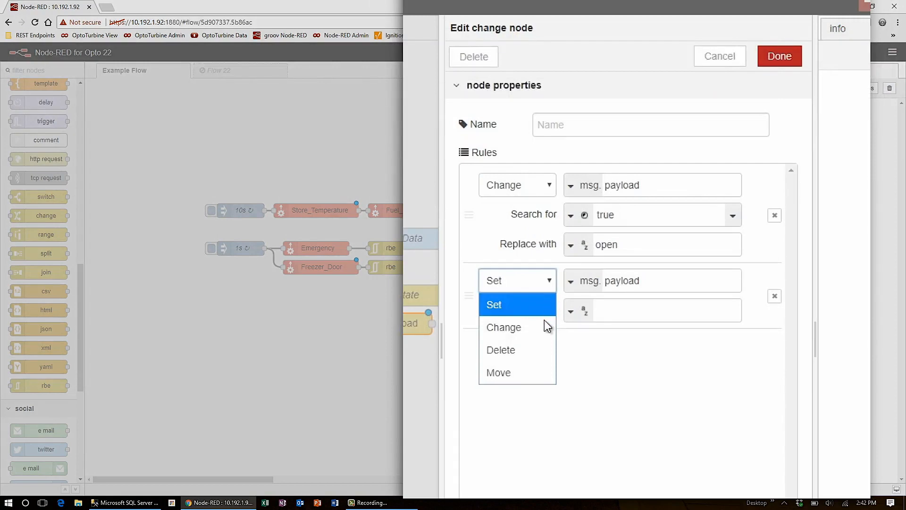
click(548, 325)
click(572, 311)
click(588, 475)
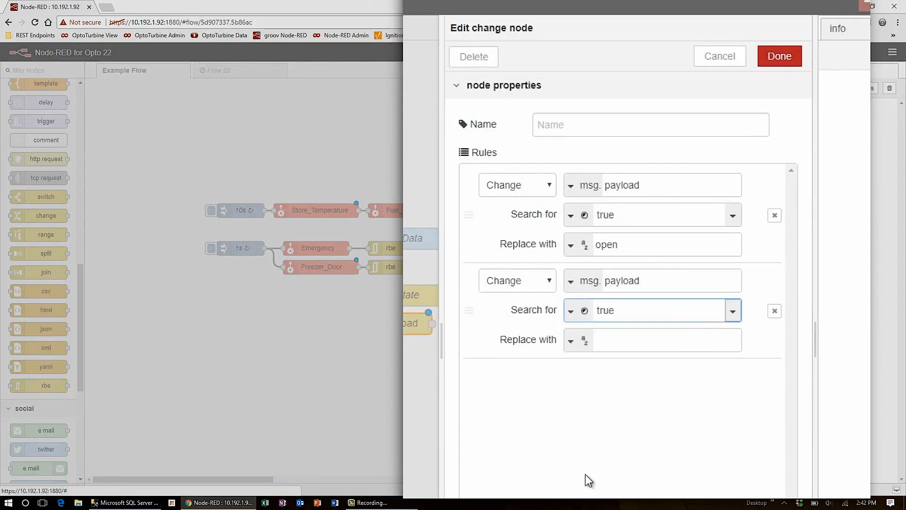
click(732, 314)
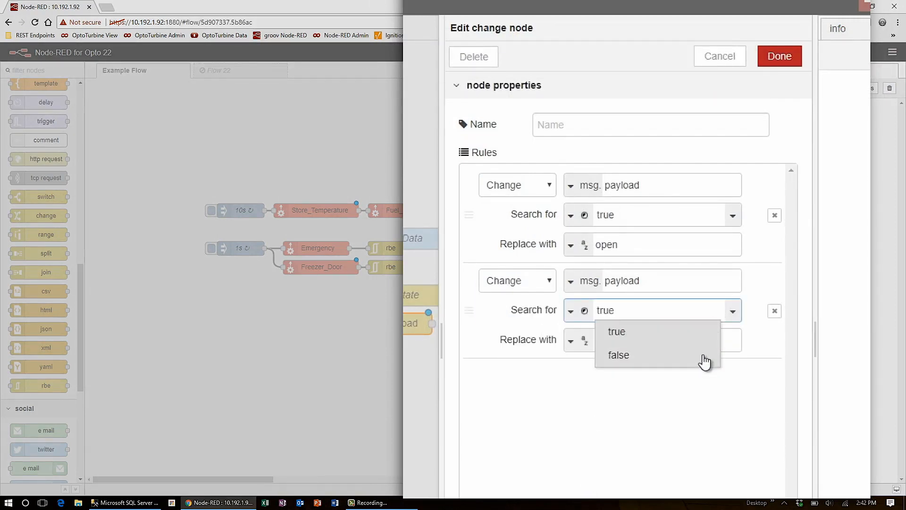
click(705, 362)
click(701, 340)
text(closed)
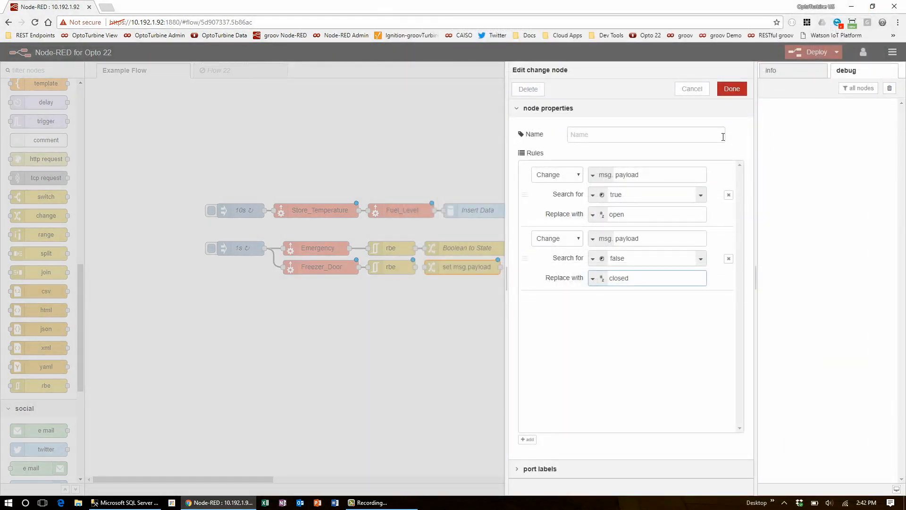
click(732, 89)
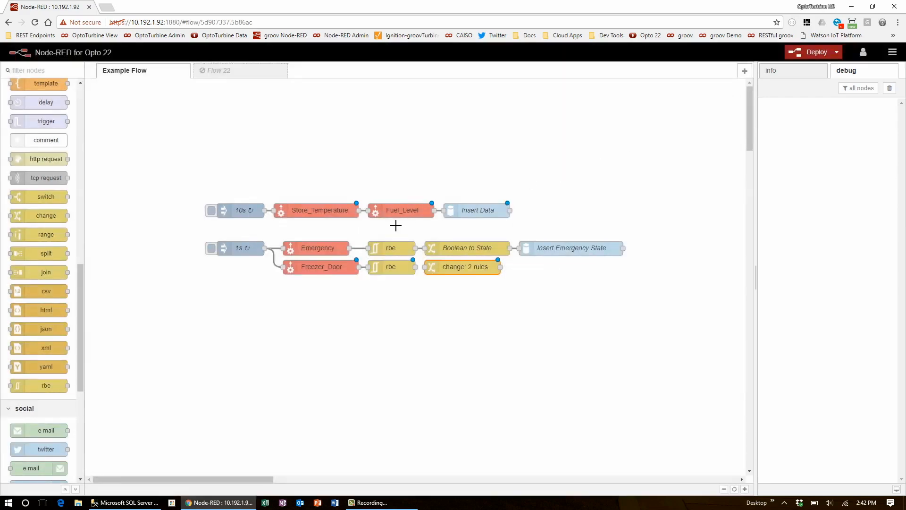
- Place an MSSQL node below Insert Emergency State and name it insert freezer state
drag(82, 344, 84, 461)
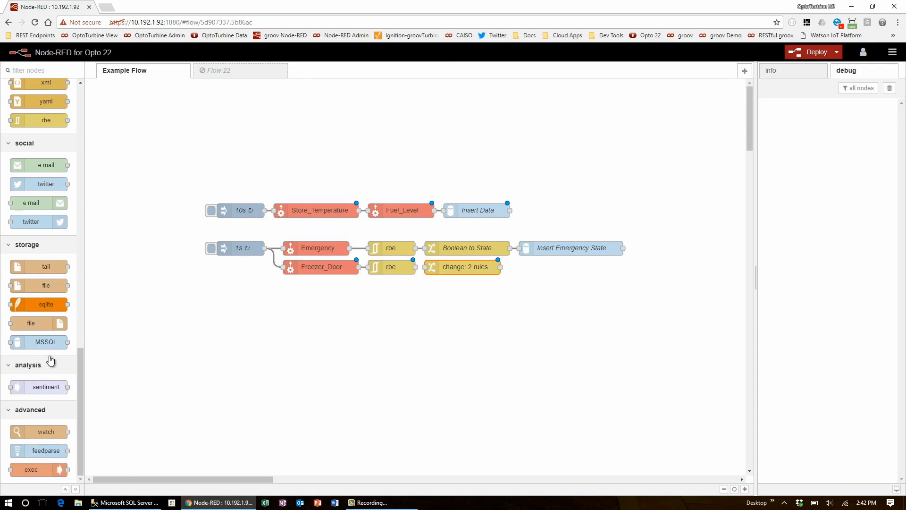
drag(46, 342, 547, 268)
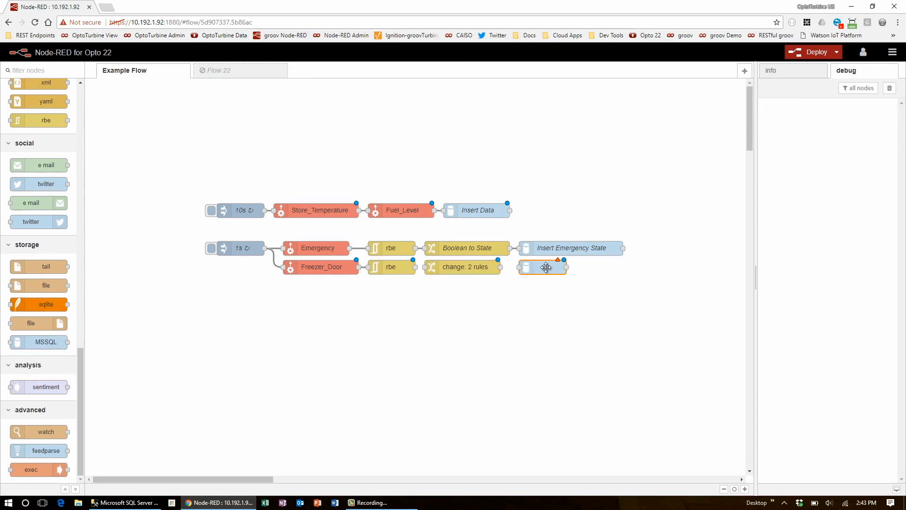
double_click(546, 267)
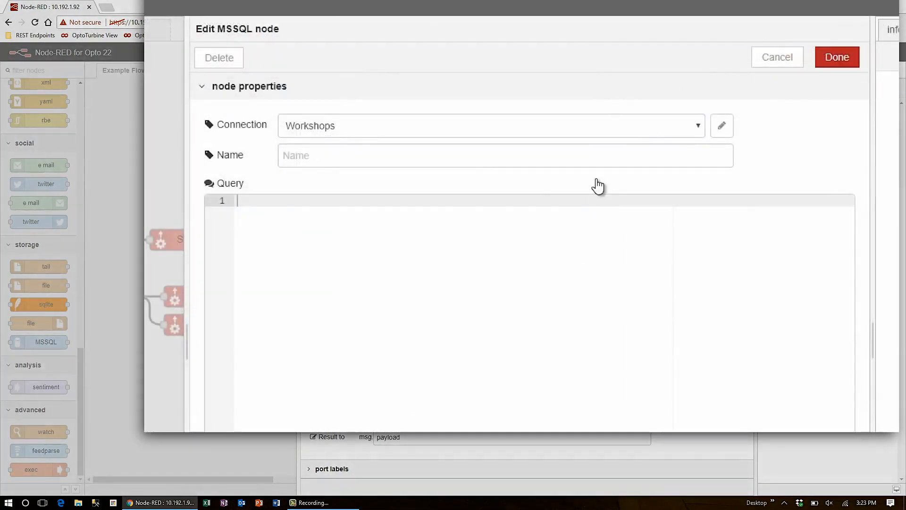
click(571, 151)
text(insert freezer state)
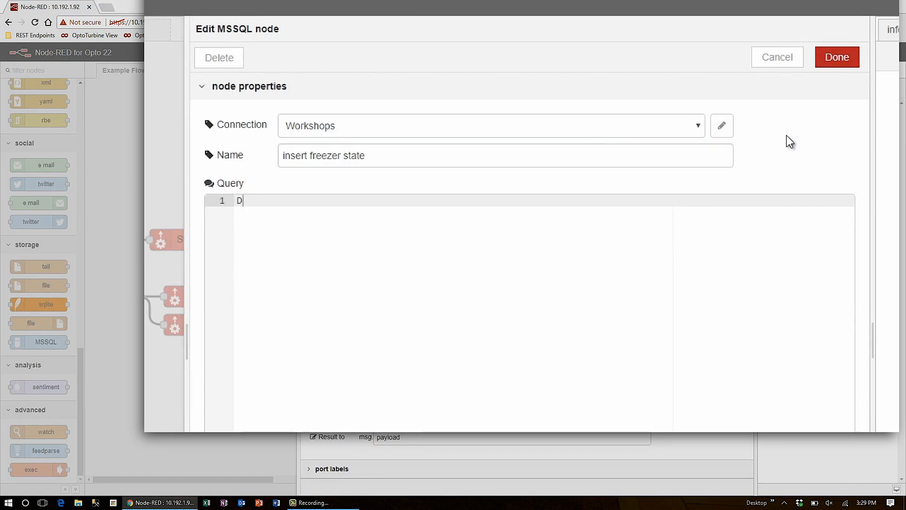
text(ECLARE @freezerDoor )
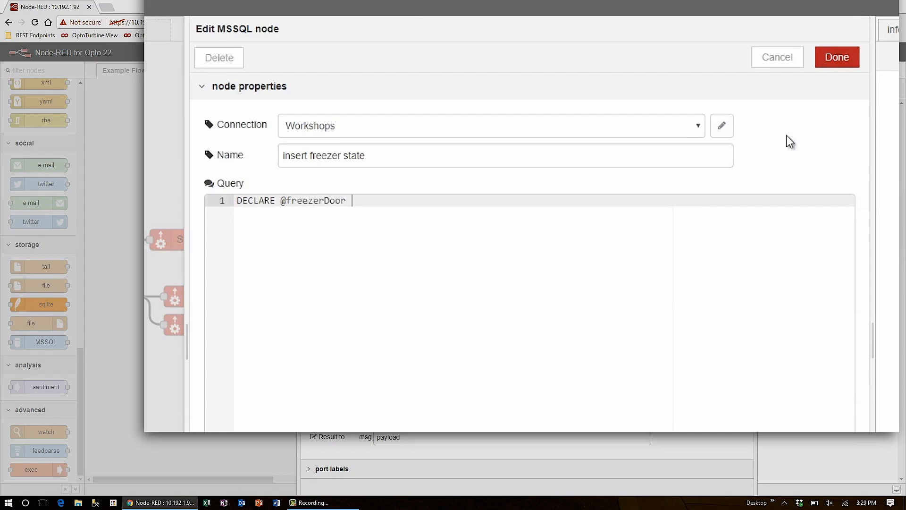
text(VARCHAR(16))
key(Return)
text(SET @freezerD)
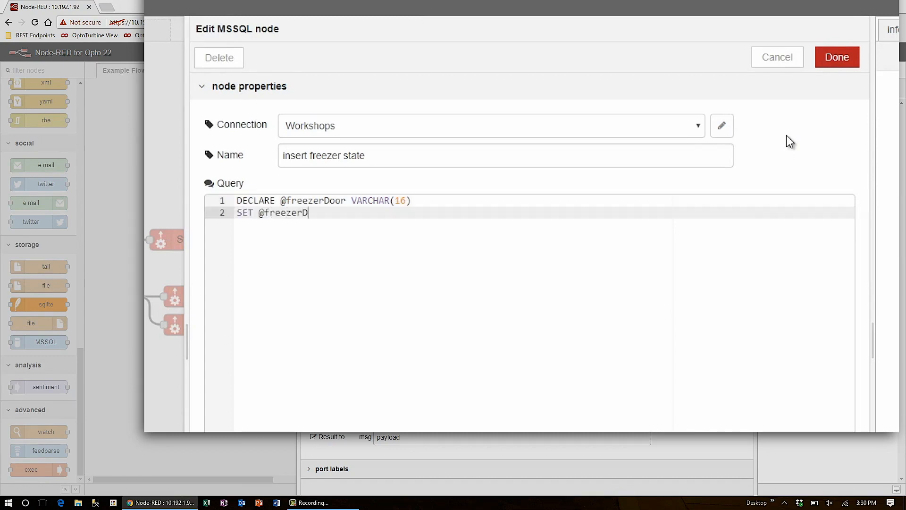
text(oor = {{{payload}}}';)
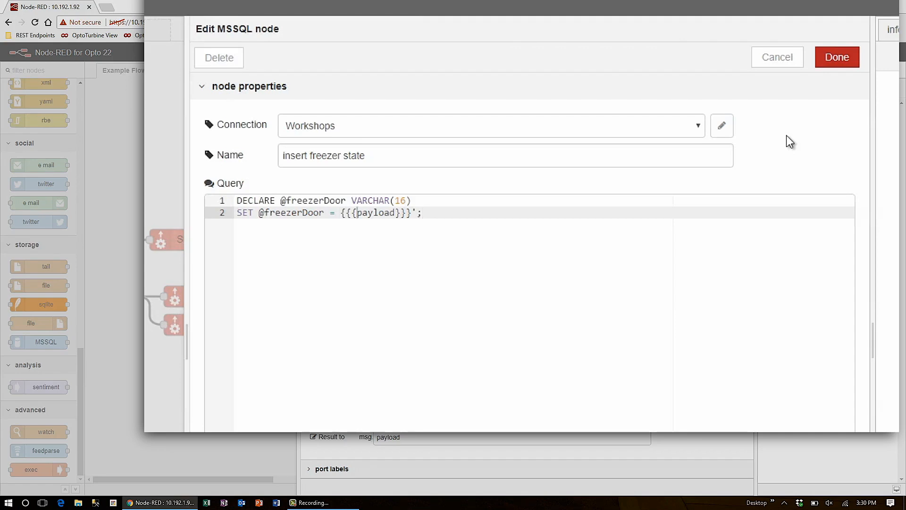
key(Left)
key(Left)
key(Left)
text(')
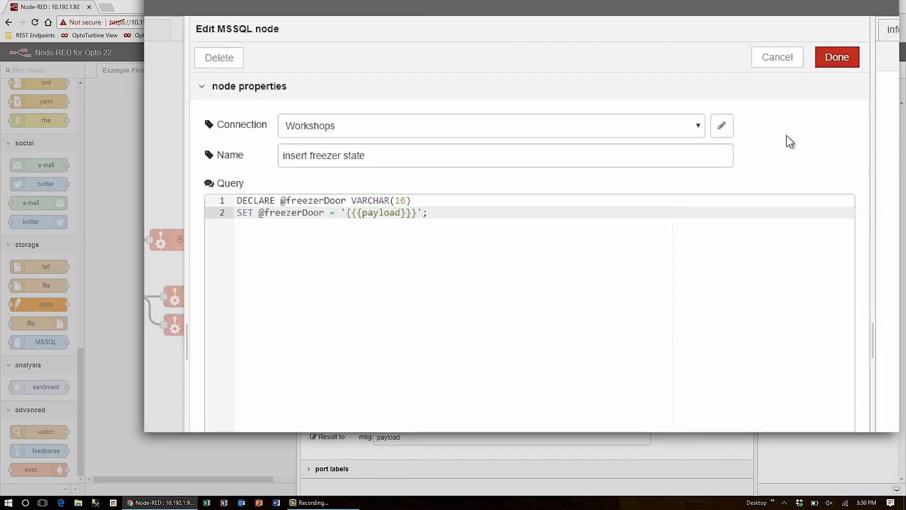
- Add an INSERT INTO cStoreState statement below the SET line, with the columns freezerDoor and timestamp in parentheses
key(End)
key(Return)
key(Return)
text(INSERT INTO )
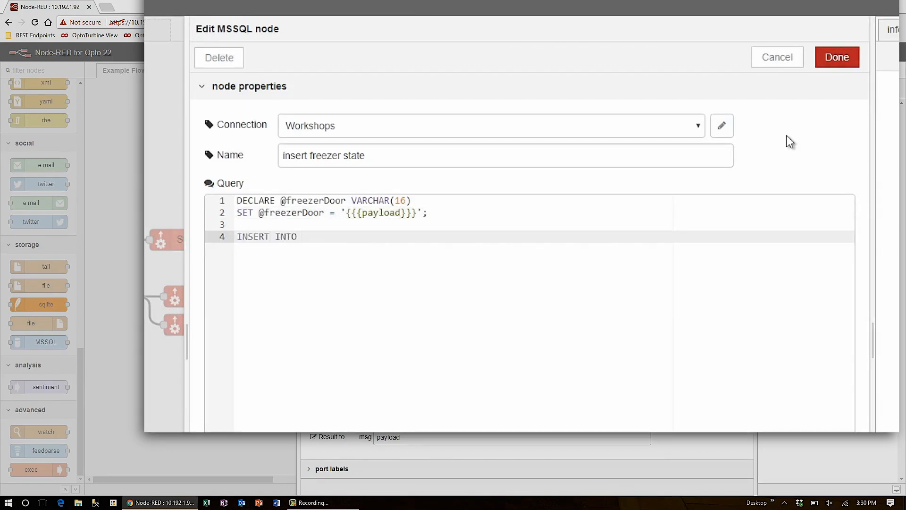
text(cStoreState)
key(Return)
text(()
key(BackSpace)
key(Tab)
text(()
key(Return)
text(freezerDoor,)
key(Return)
text(tim)
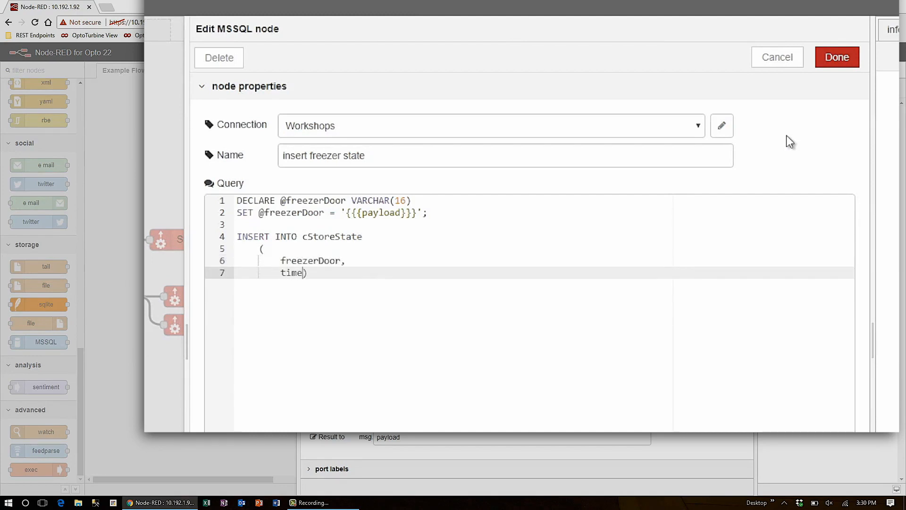
text(estamp)
key(Return)
key(BackSpace)
key(End)
key(Return)
text(VA)
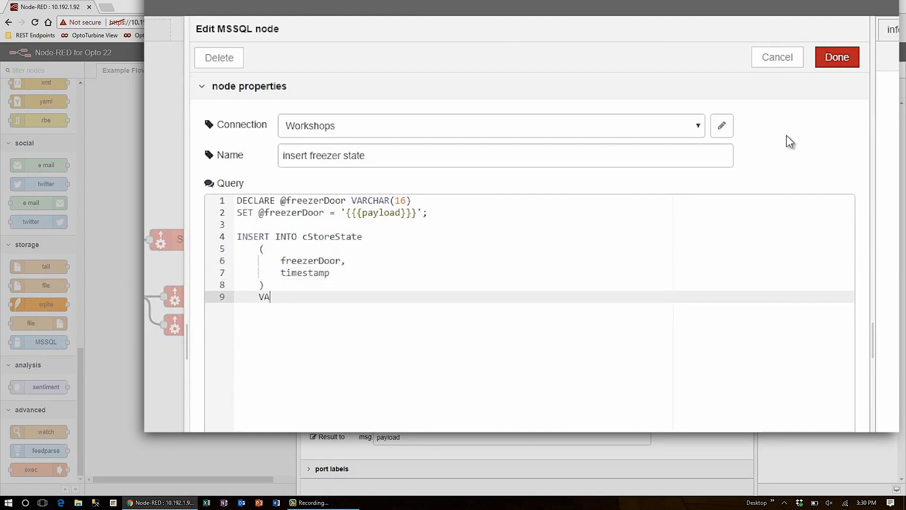
text(LUES)
key(Return)
text(()
key(Return)
text(@freezerDoor,)
key(Return)
text(CURRENT_TIMESTAMP)
key(Return)
key(Up)
key(Tab)
key(Up)
key(Up)
key(Right)
key(Tab)
click(775, 370)
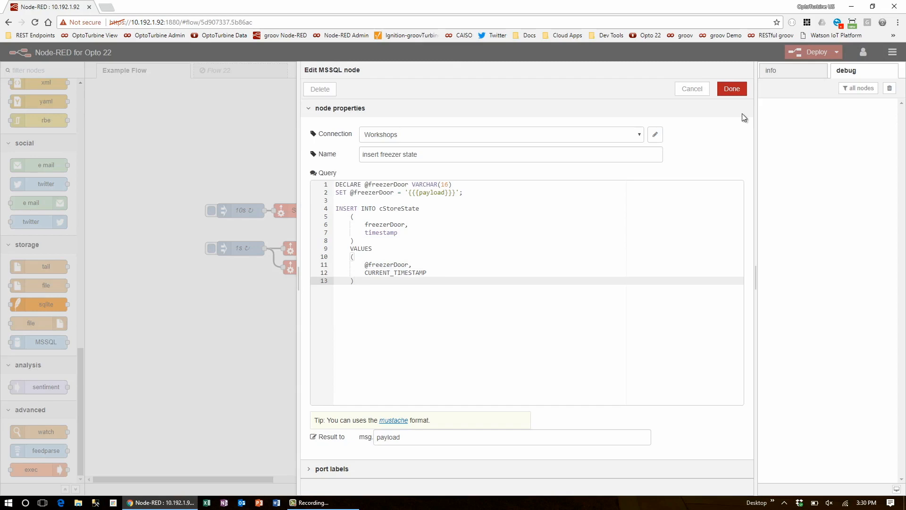
click(736, 91)
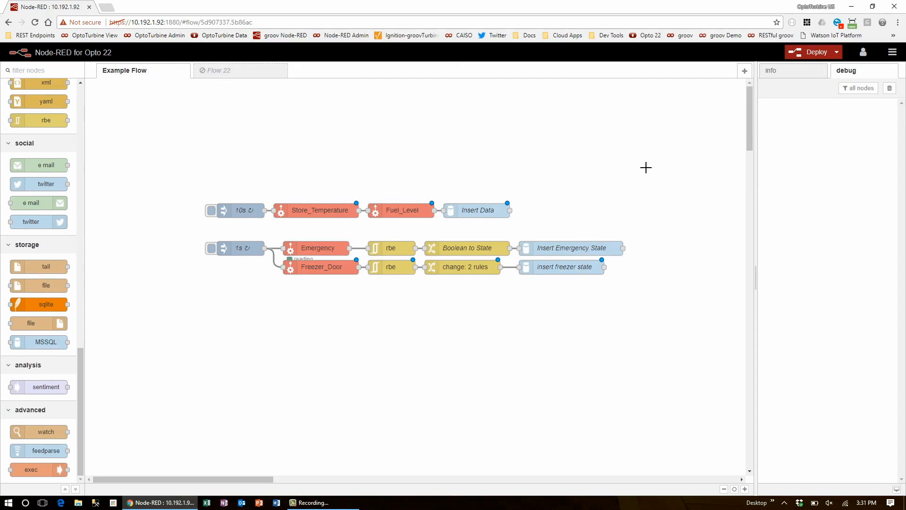
- Deploy the updated flow and switch to Microsoft SQL Server Management Studio
click(811, 55)
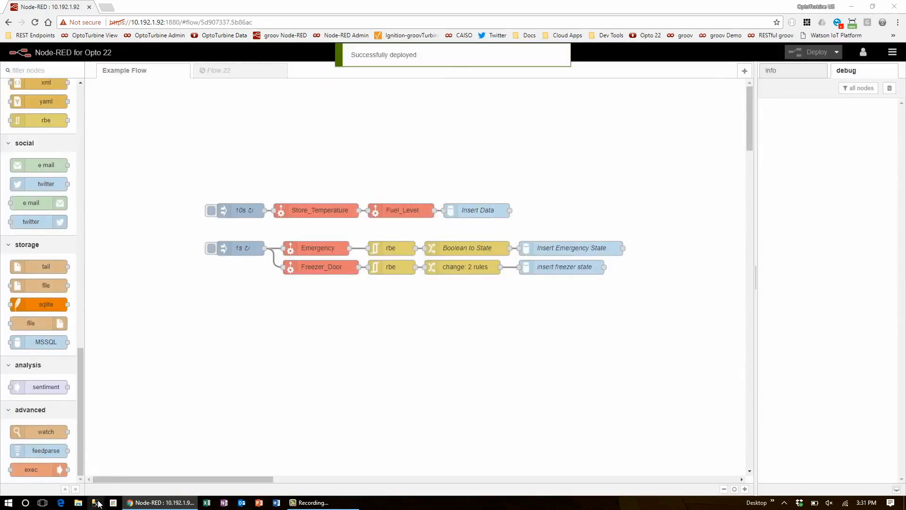
click(96, 503)
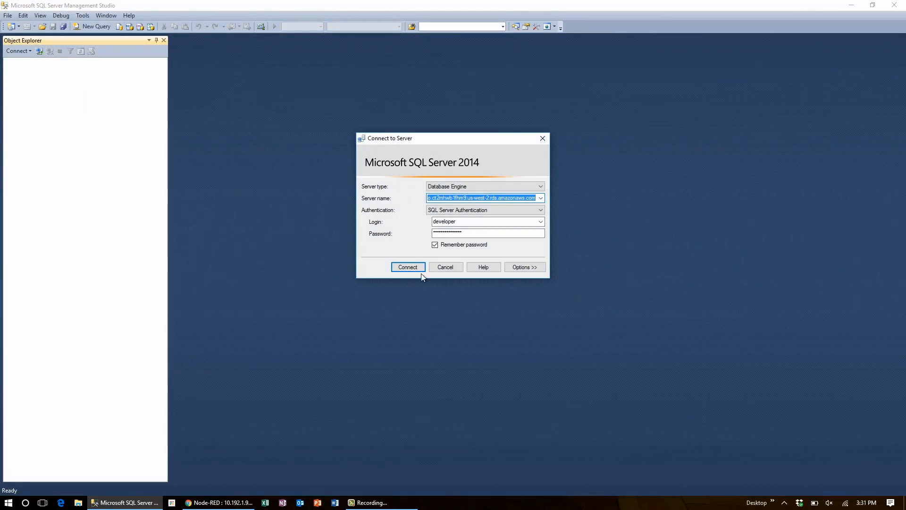
- Connect to the database server with the saved login and open the query file SELECT-25_ws-timeseries
click(416, 269)
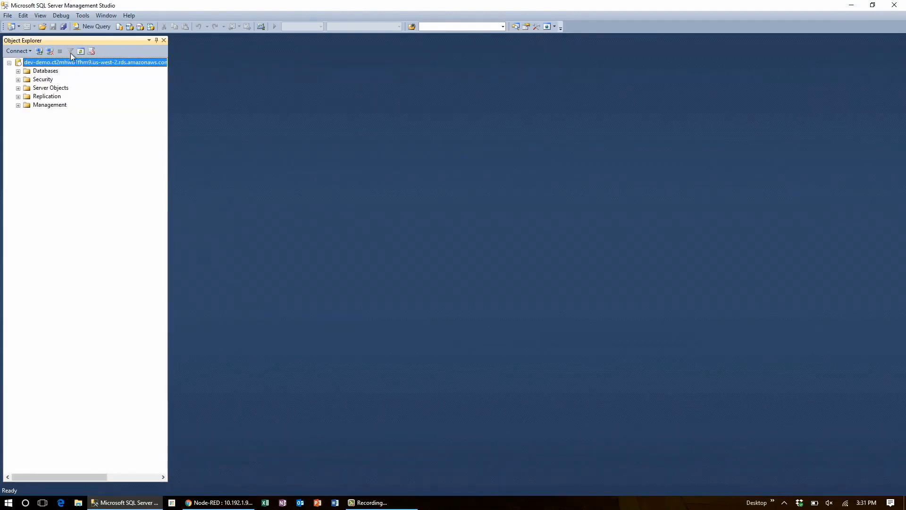
click(43, 27)
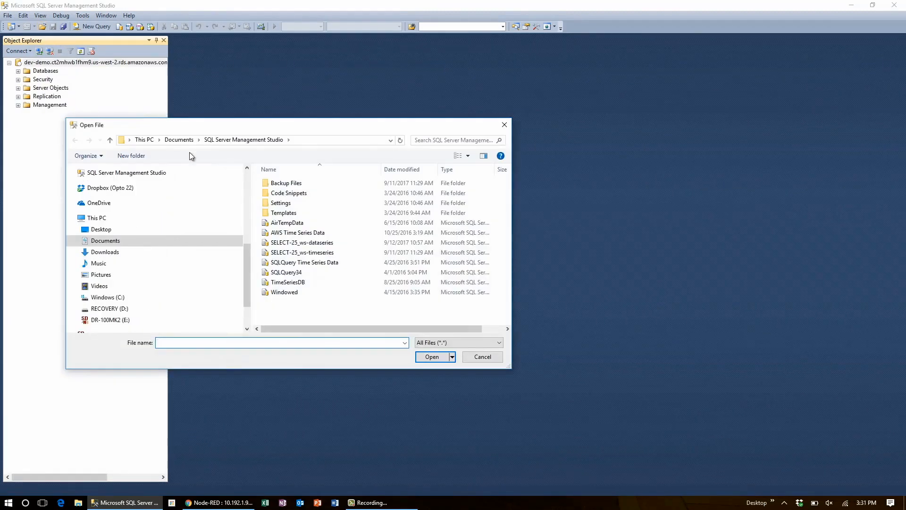
click(329, 254)
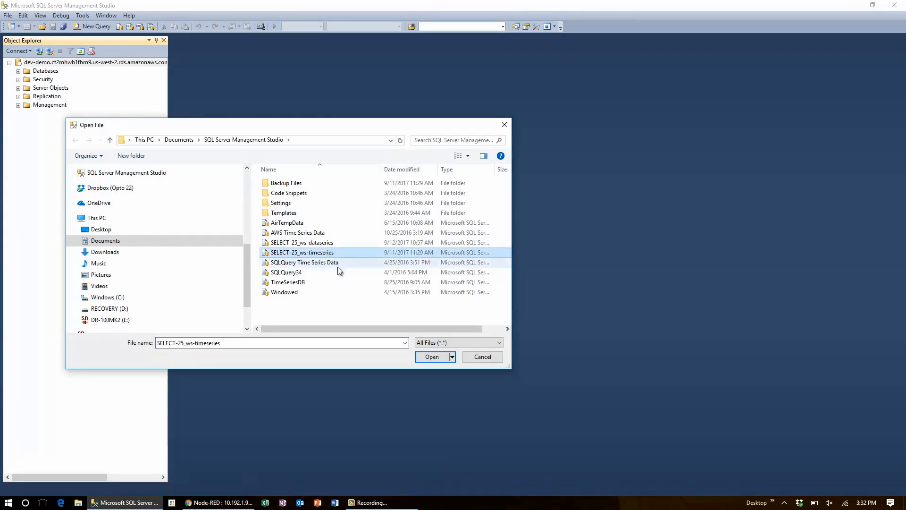
click(420, 357)
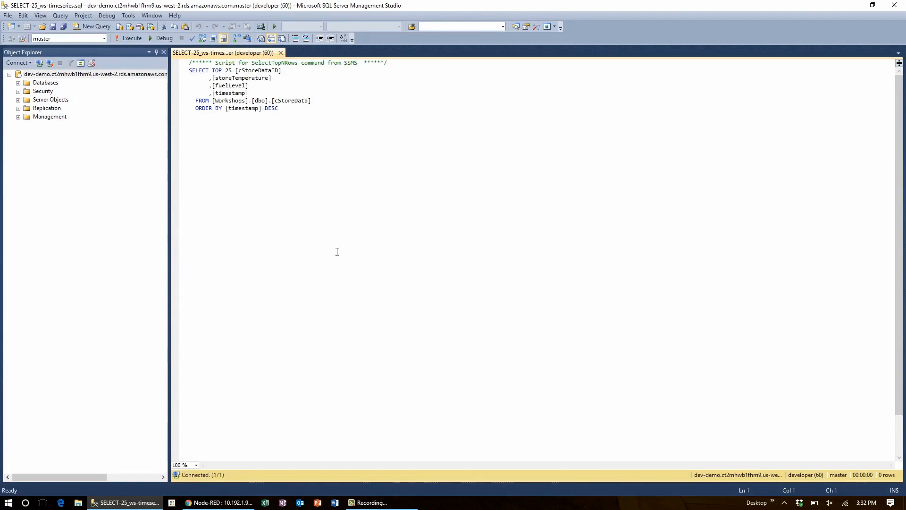
- Run the cStoreData query repeatedly to check for new storeTemperature and fuelLevel records
click(135, 38)
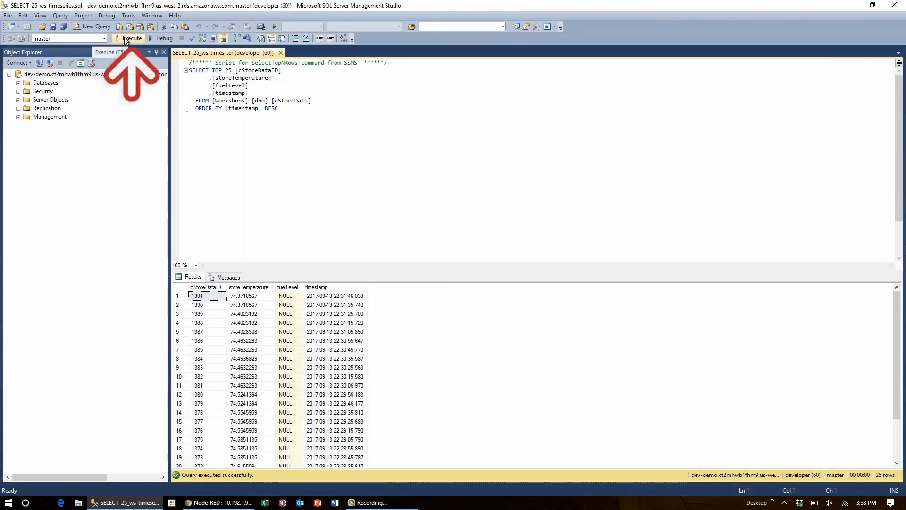
click(124, 37)
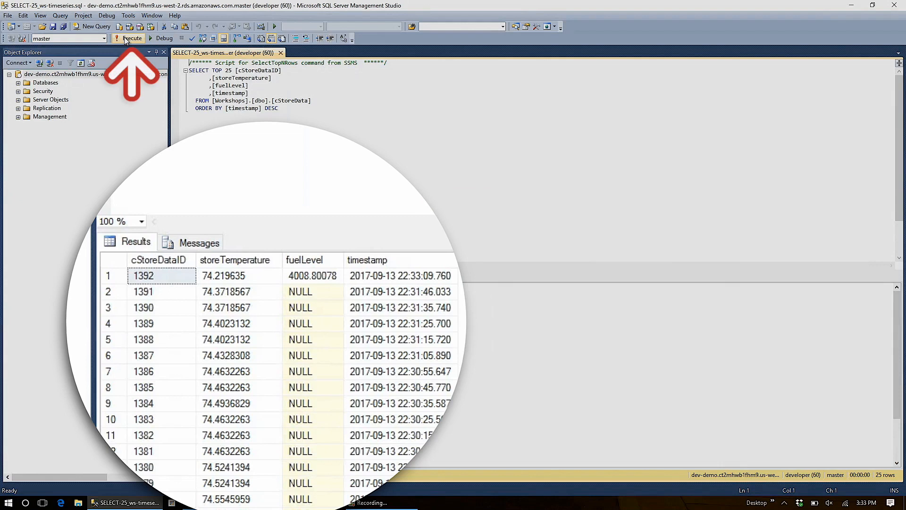
click(124, 38)
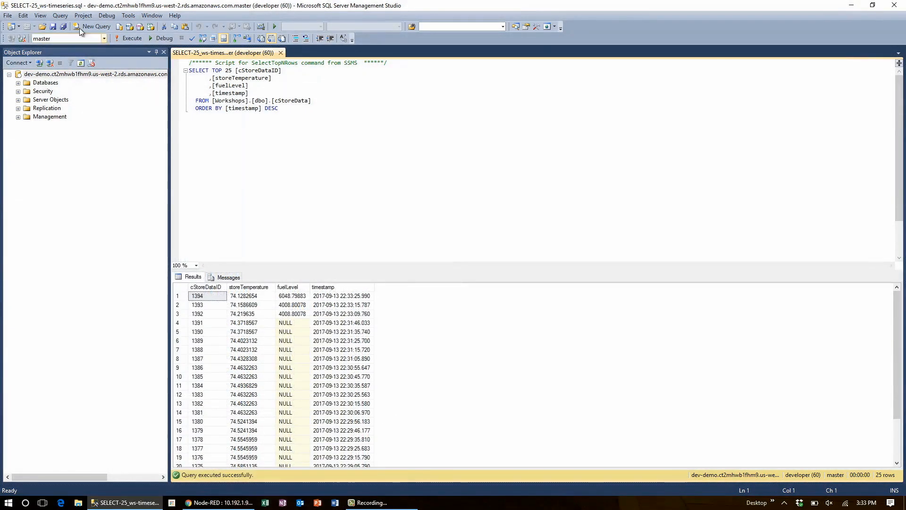
- Open the query file SELECT-25_ws-dataseries from the SQL Server Management Studio folder
click(42, 27)
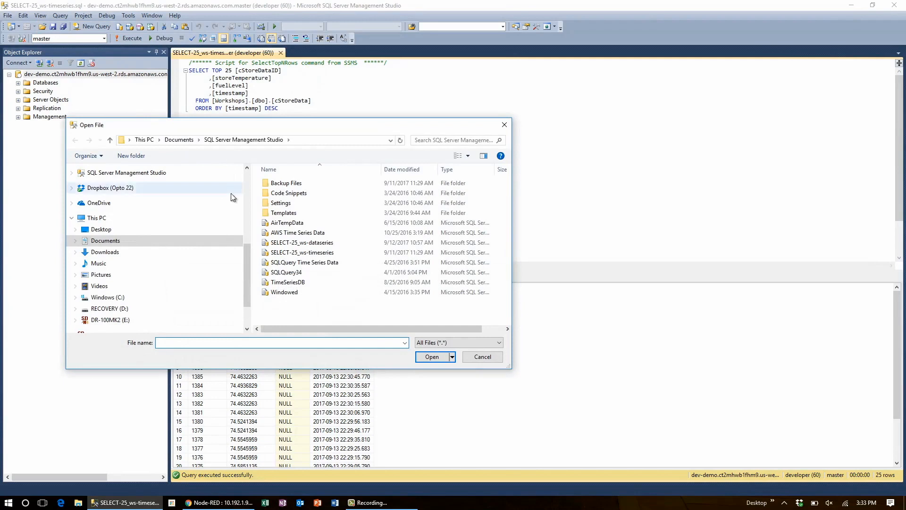
click(303, 243)
key(Return)
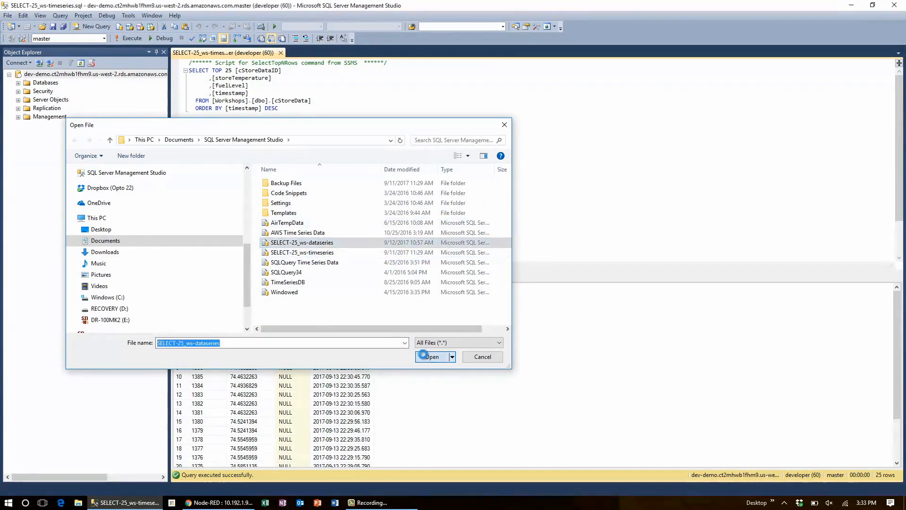
- Run the cStoreState query repeatedly to check for new freezerDoor records
click(139, 40)
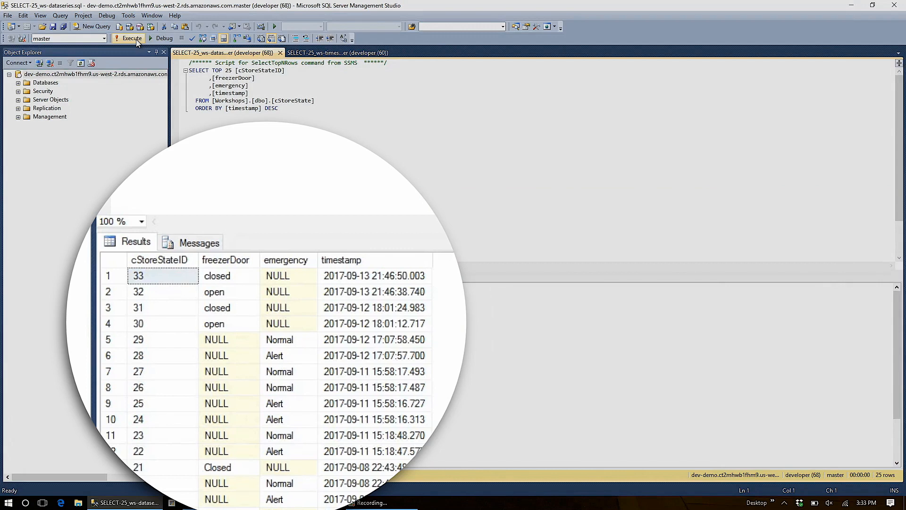
click(136, 39)
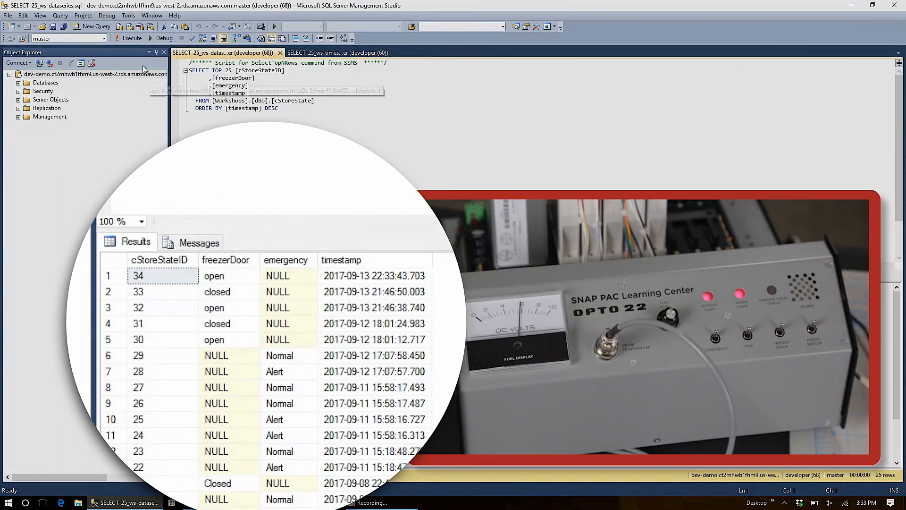
click(135, 39)
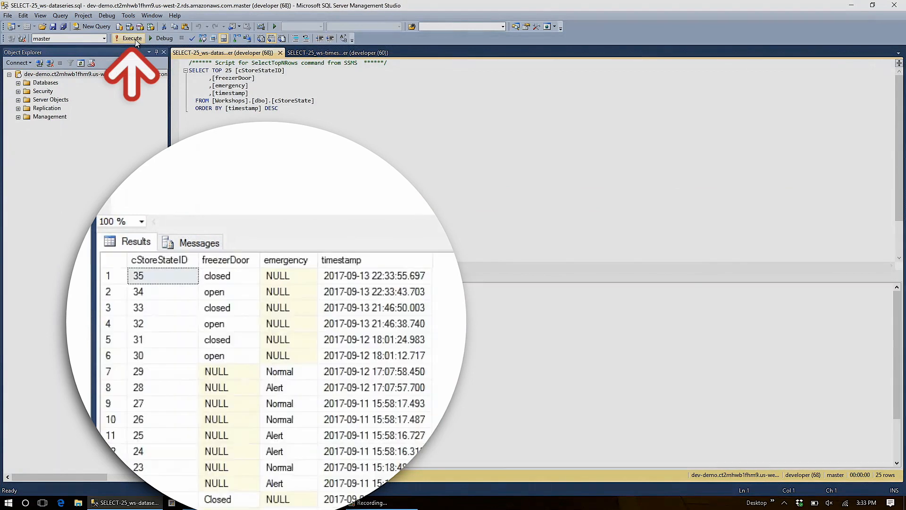